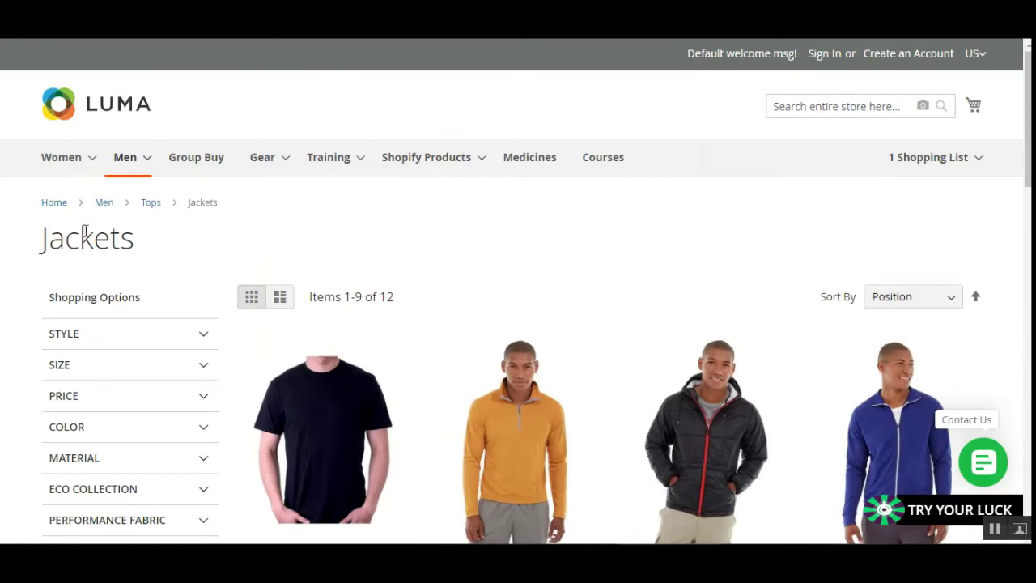
View the shopping list summary from the Jackets category page.
drag(51, 235, 183, 238)
click(337, 245)
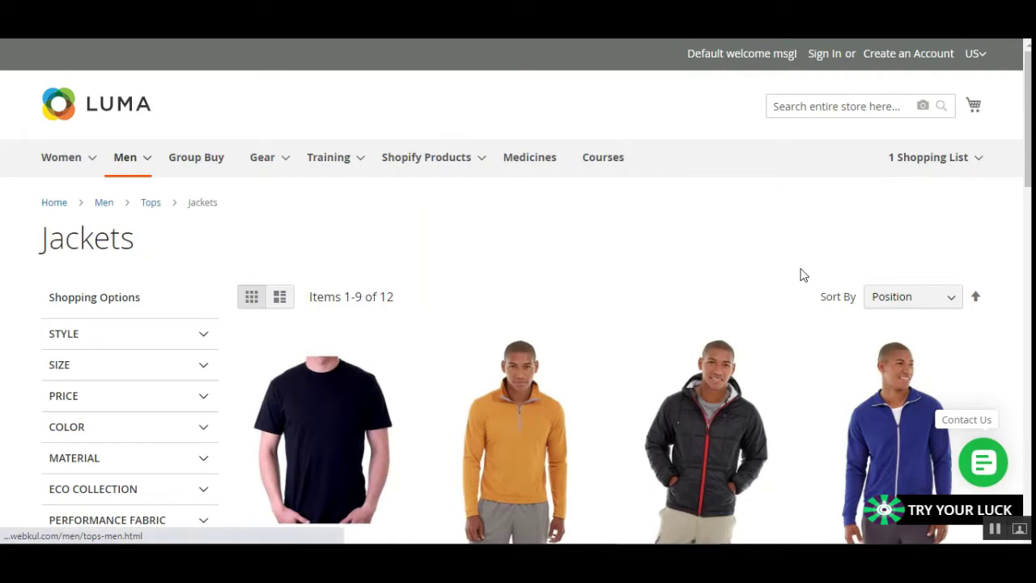
mouse_move(996, 162)
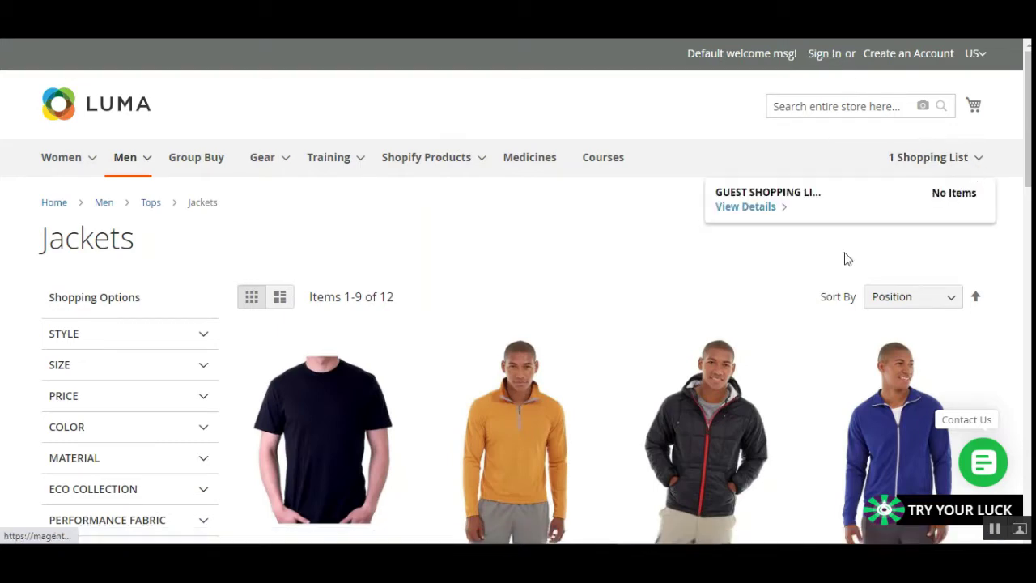
Add the Round Neck T-Shirt in red, size S, to the Guest Shopping List.
scroll(639, 272, down, 2)
scroll(454, 364, down, 2)
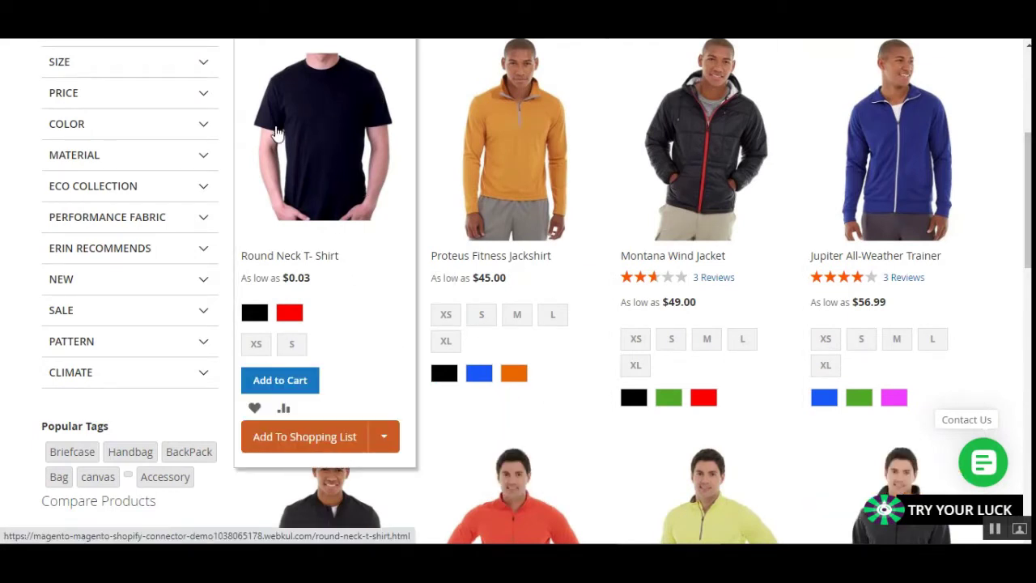
scroll(346, 132, down, 2)
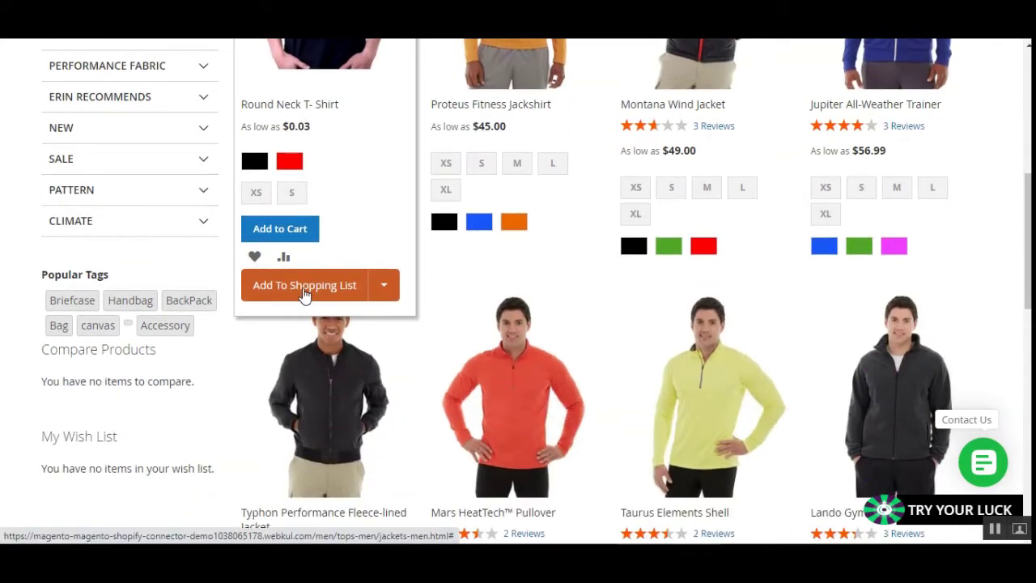
click(386, 289)
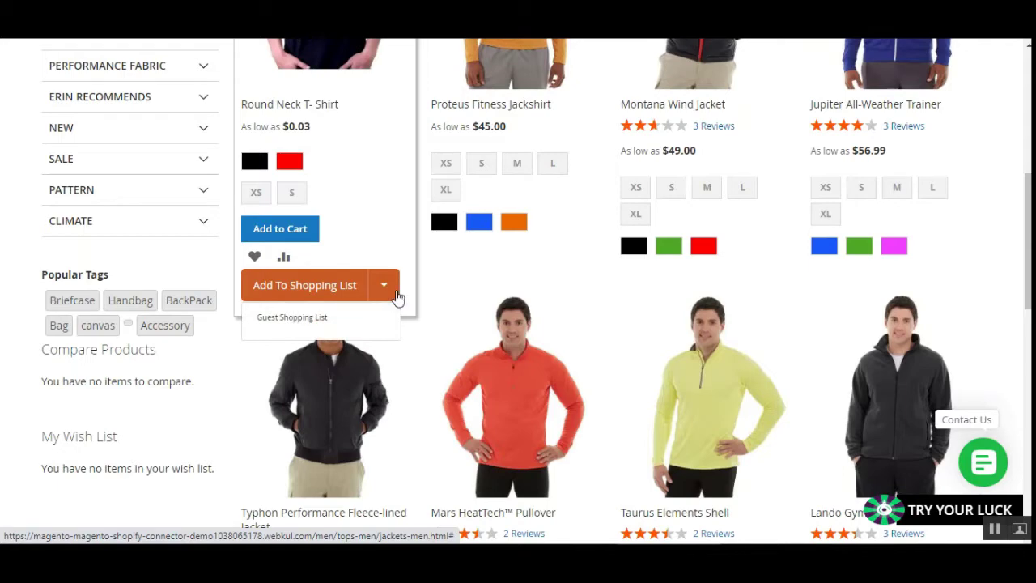
click(303, 319)
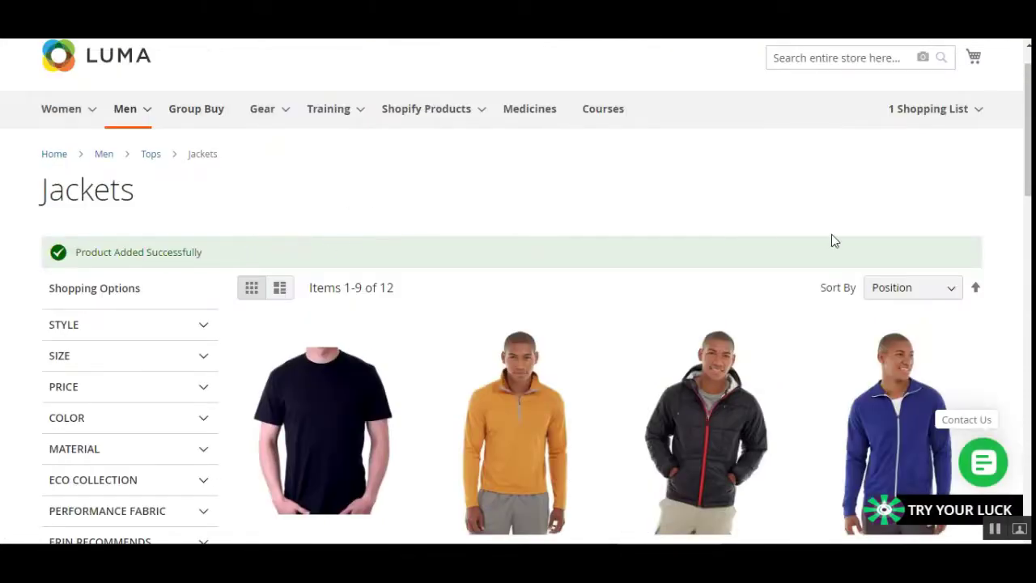
View the shopping list summary and open the guest list's details in a new browser tab.
click(978, 112)
click(980, 116)
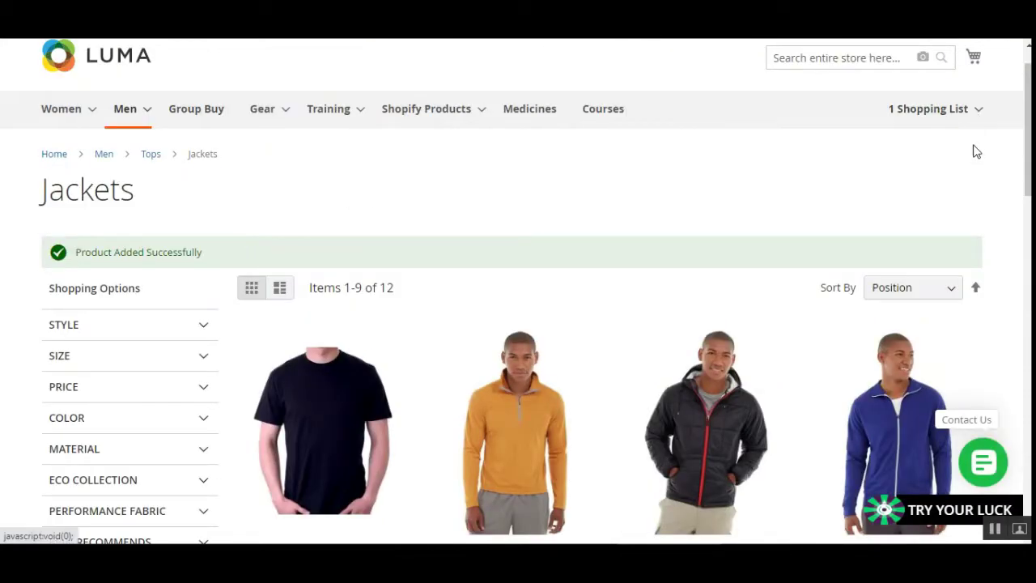
click(976, 121)
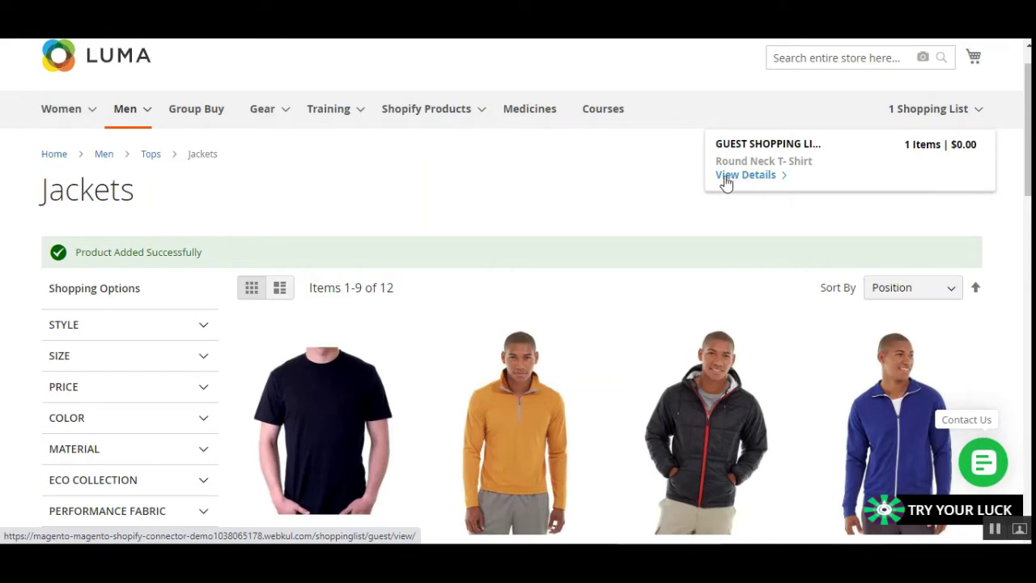
right_click(768, 179)
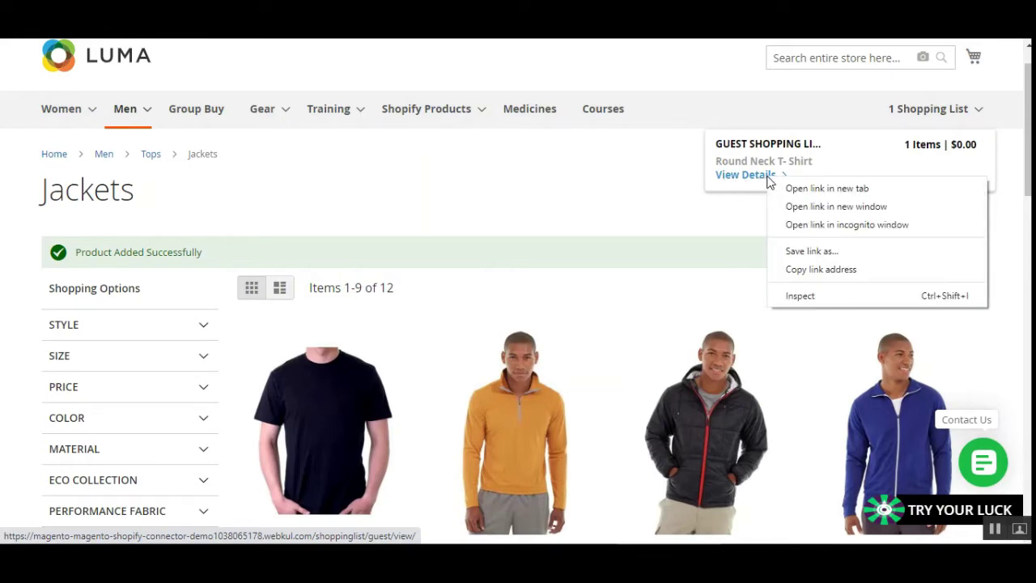
click(820, 191)
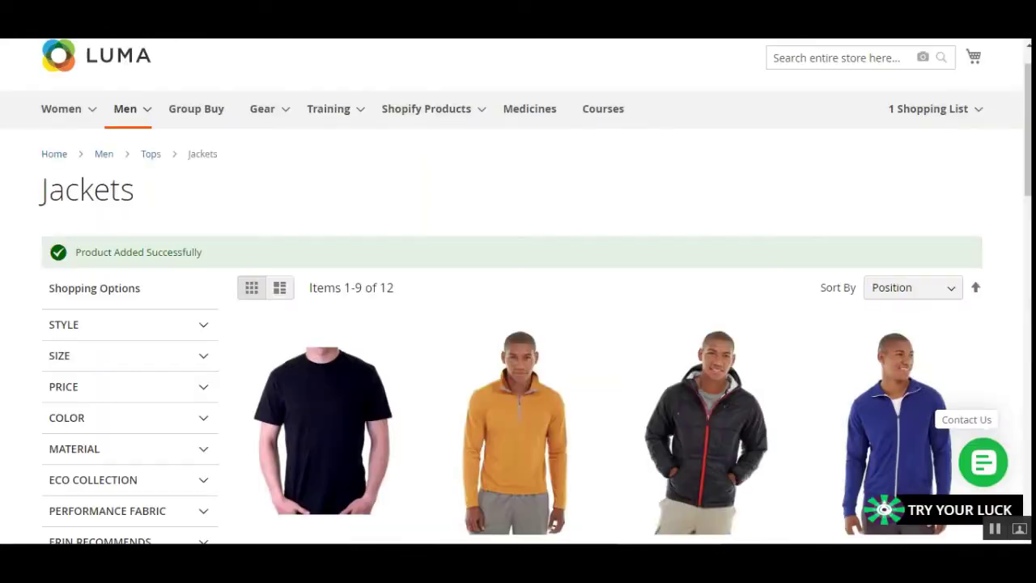
Add the Proteus Fitness Jackshirt in size S and blue to the Guest Shopping List.
scroll(674, 234, down, 4)
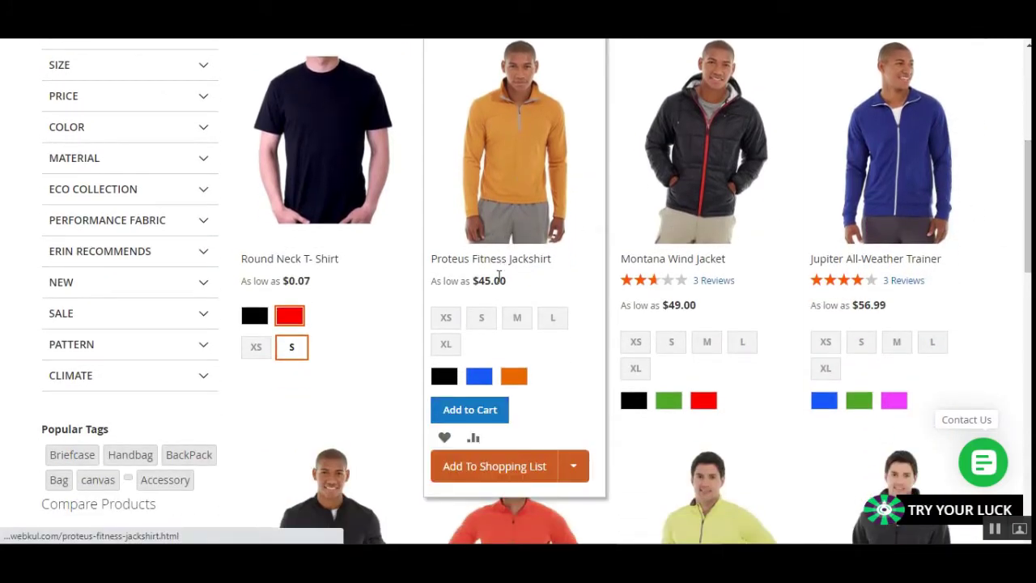
click(482, 318)
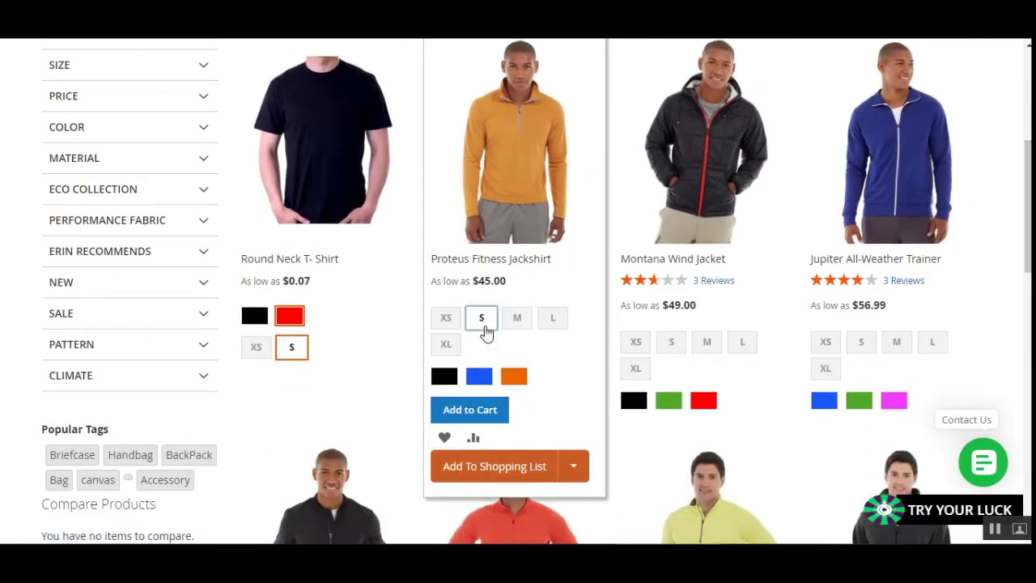
click(480, 378)
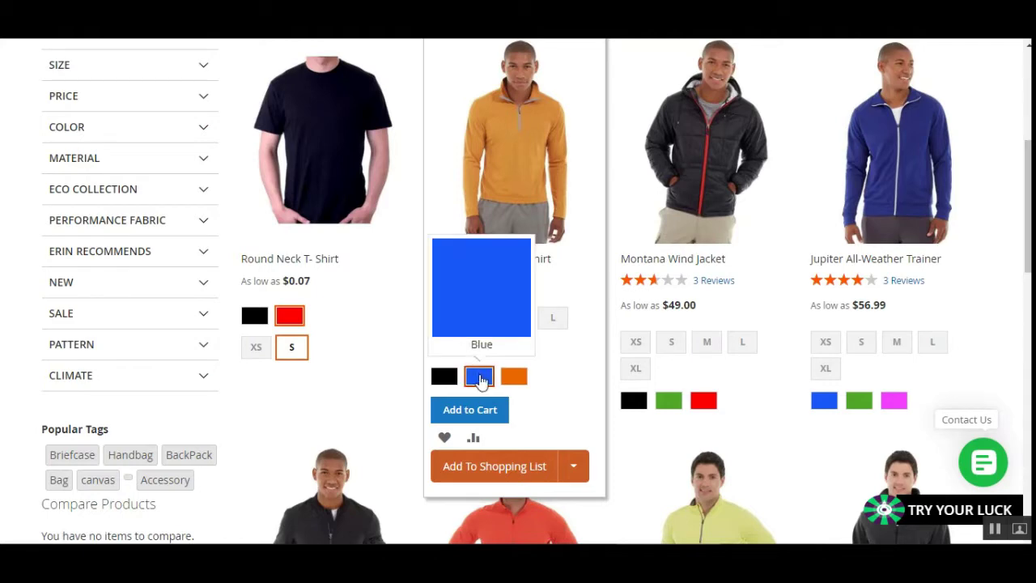
click(575, 473)
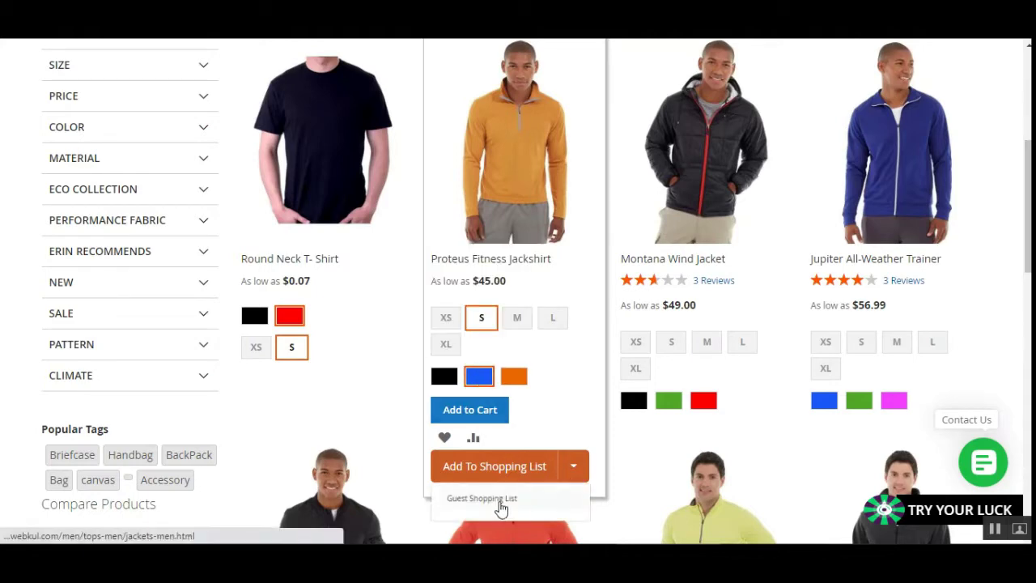
click(500, 502)
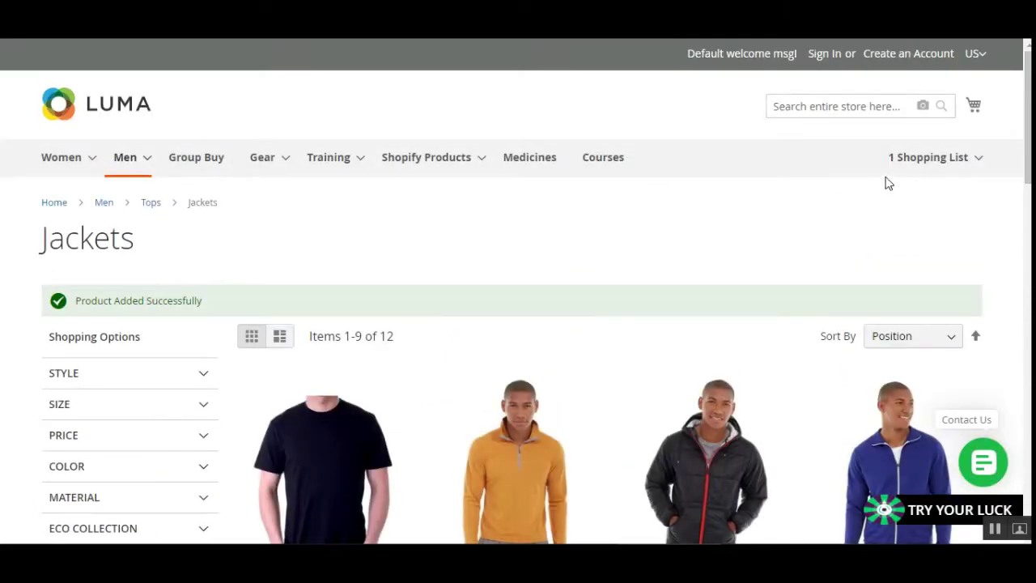
Go from the Jackets category to the Watches category under Gear.
mouse_move(960, 168)
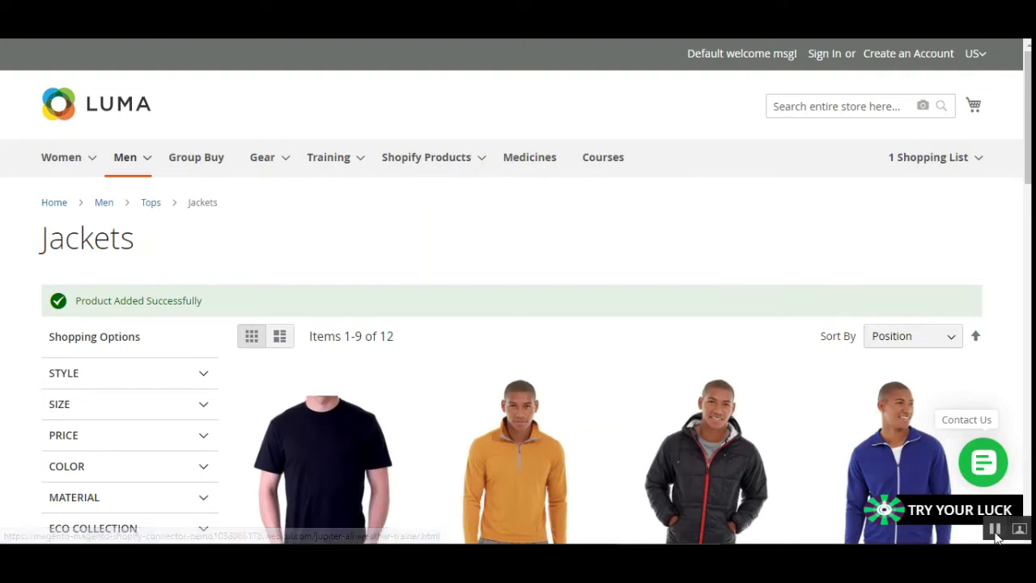
scroll(562, 213, down, 3)
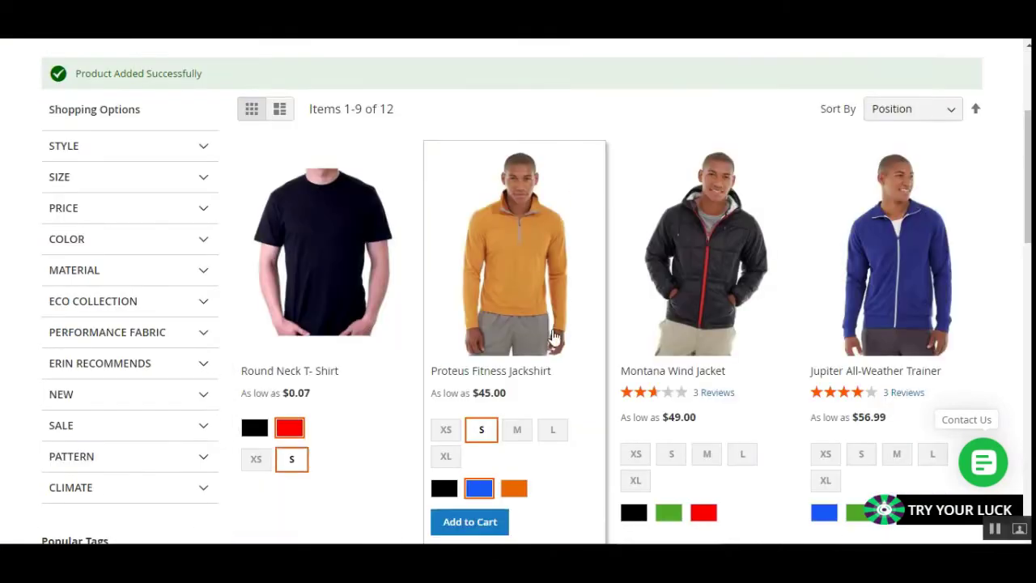
scroll(631, 436, down, 3)
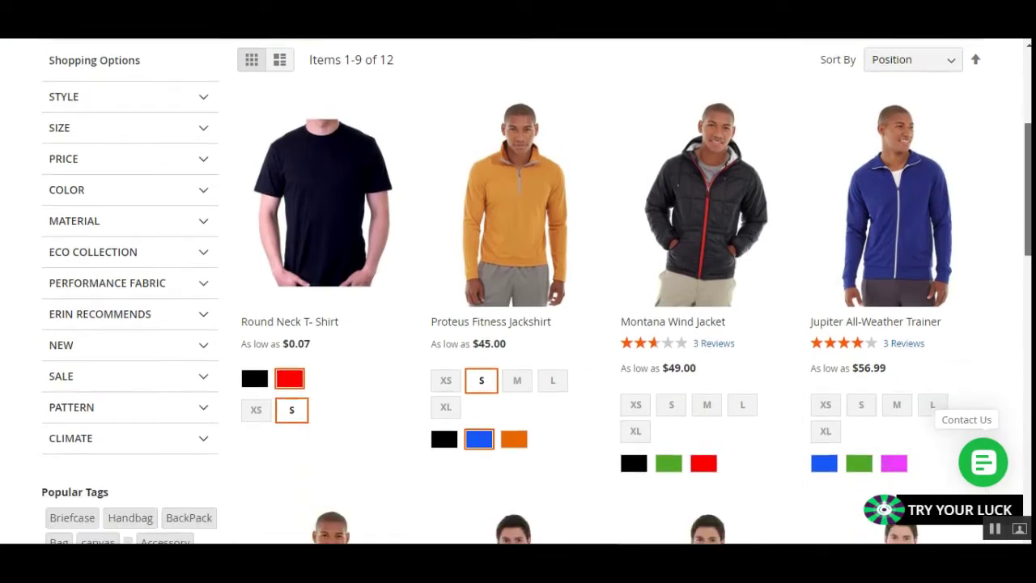
scroll(631, 437, up, 2)
scroll(518, 473, up, 1)
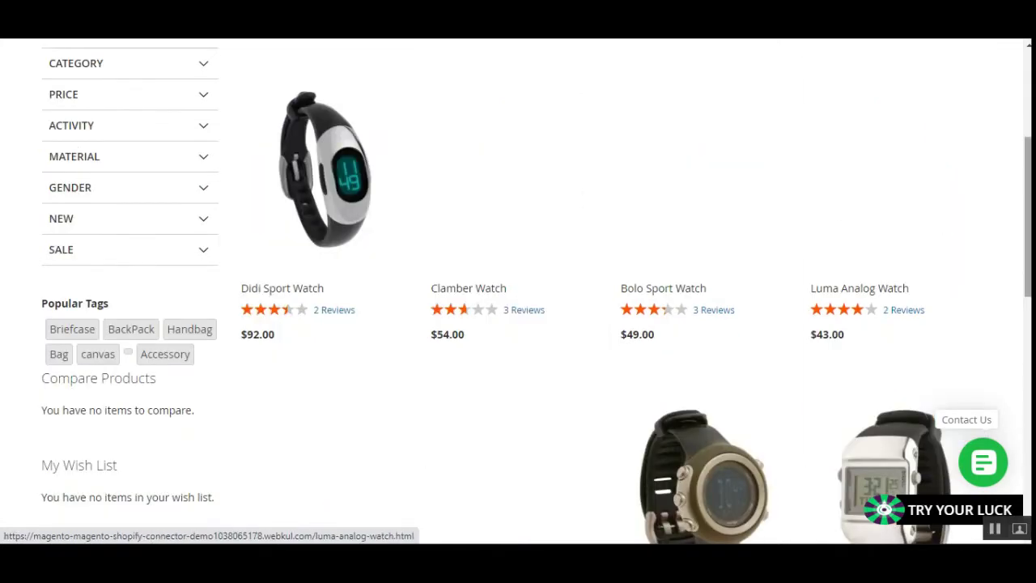
Add the Didi Sport Watch to the Guest Shopping List and view the list's summary.
scroll(518, 291, up, 3)
scroll(518, 292, down, 3)
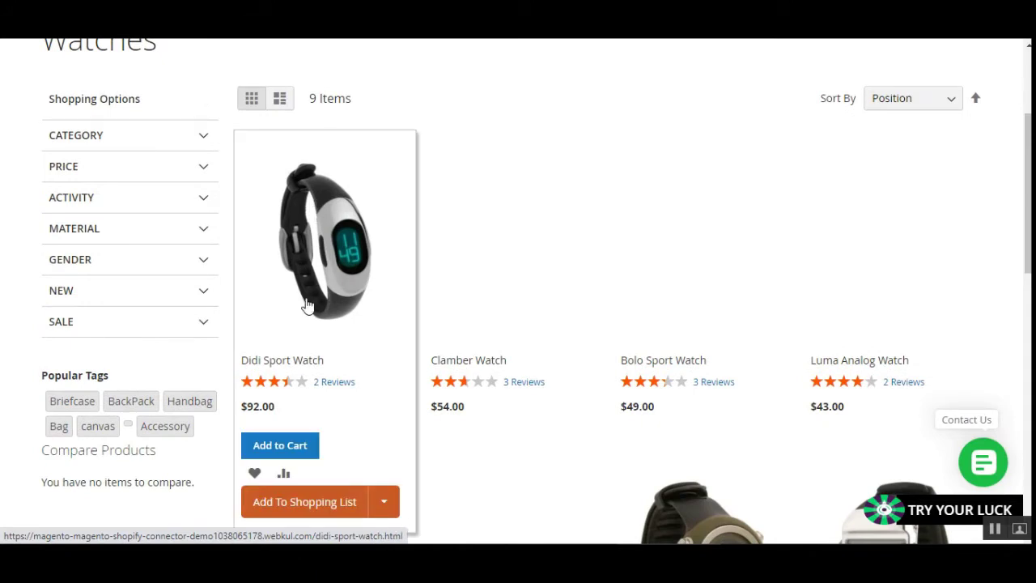
scroll(371, 335, down, 1)
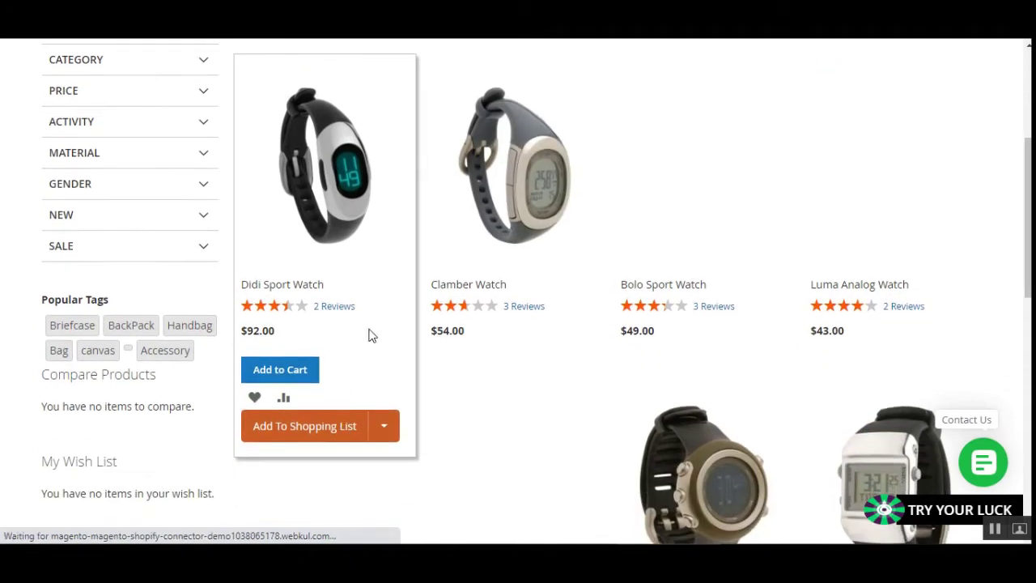
click(391, 435)
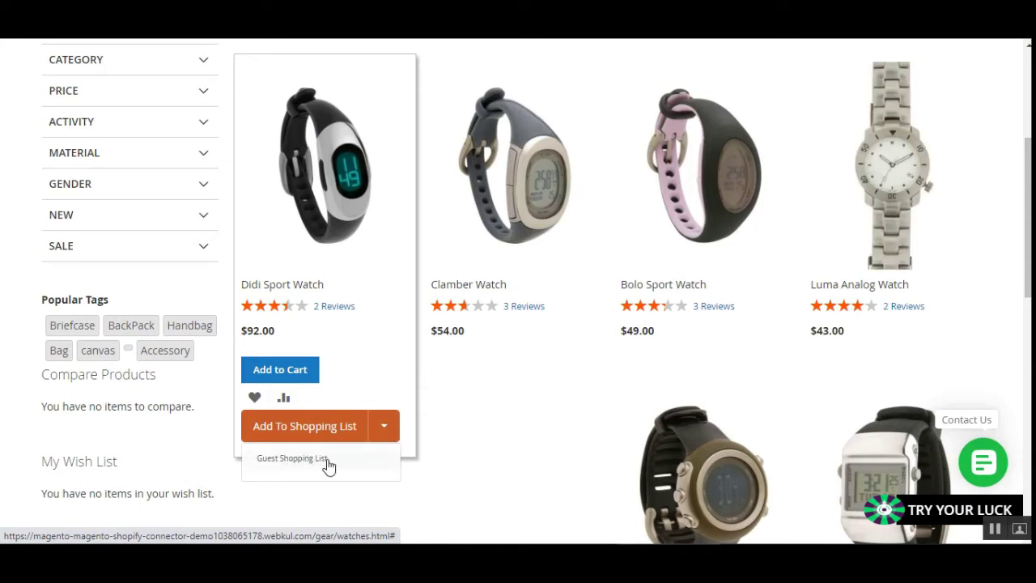
click(292, 459)
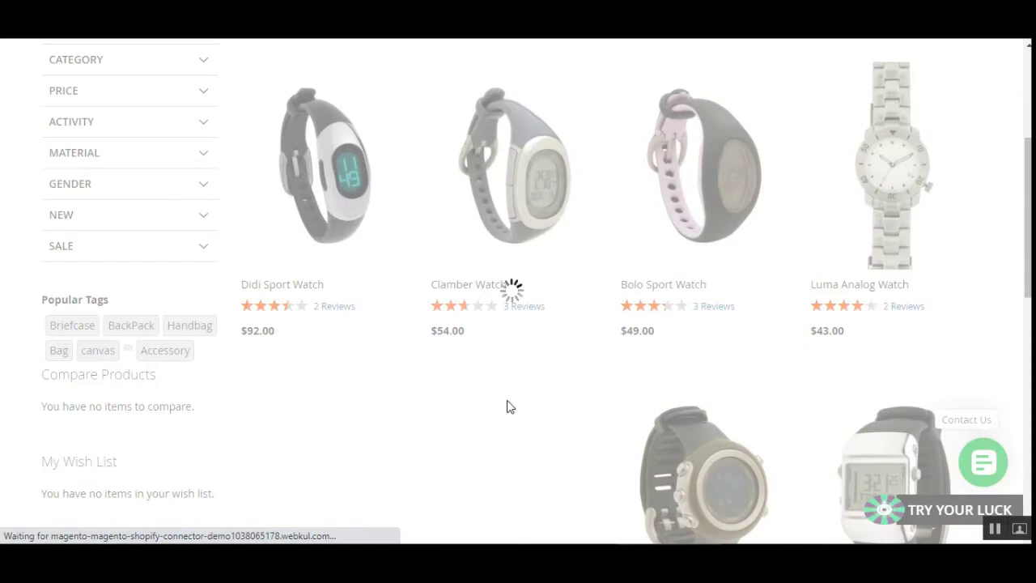
mouse_move(331, 333)
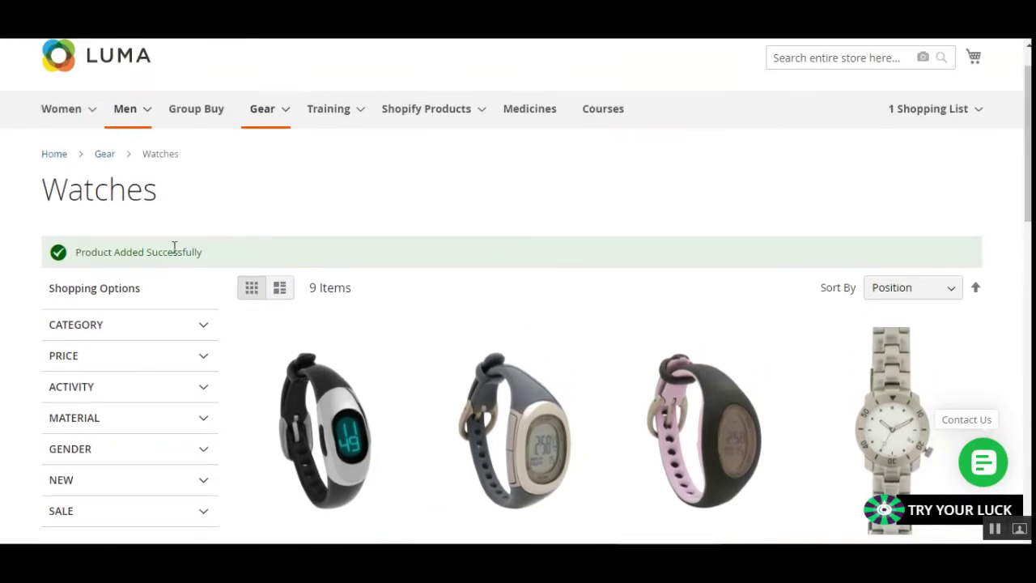
click(977, 110)
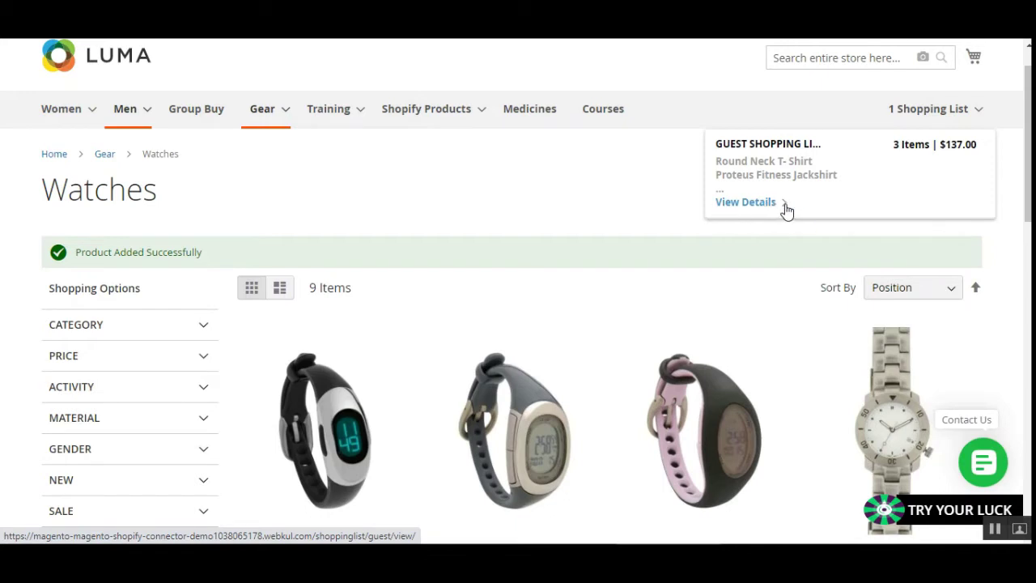
Open the Clamber Watch product page from the Watches category.
scroll(294, 179, down, 2)
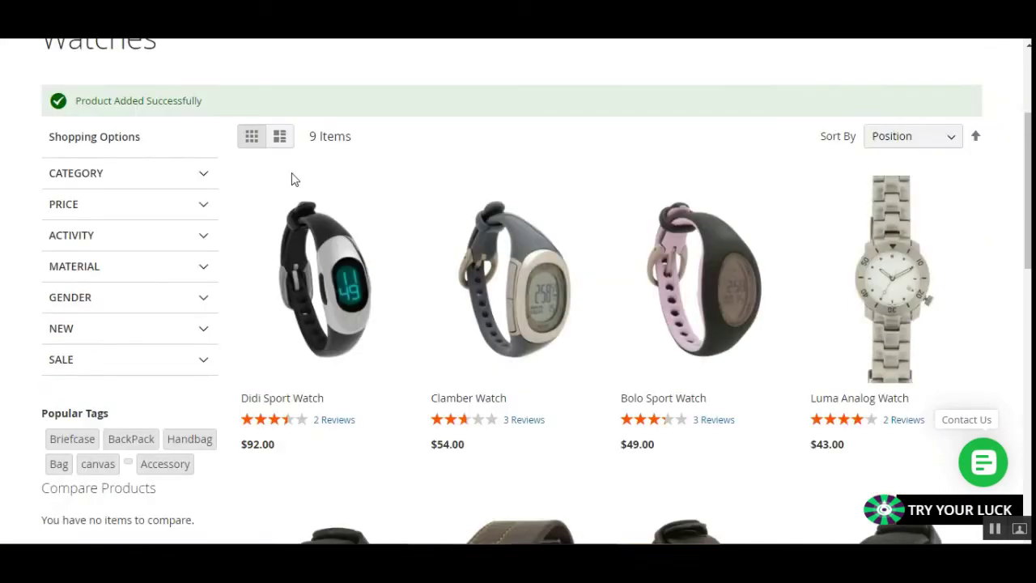
mouse_move(561, 306)
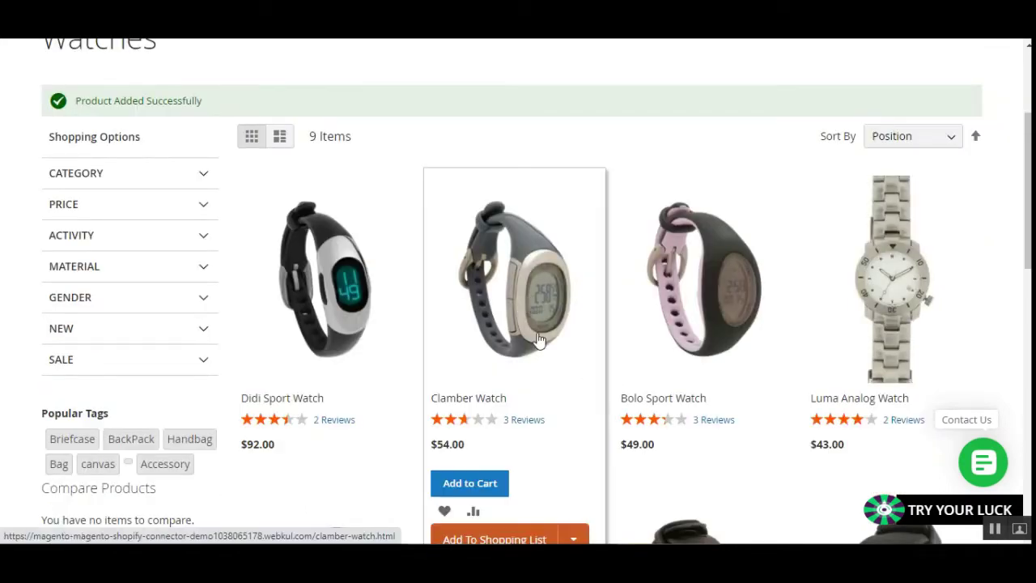
click(543, 272)
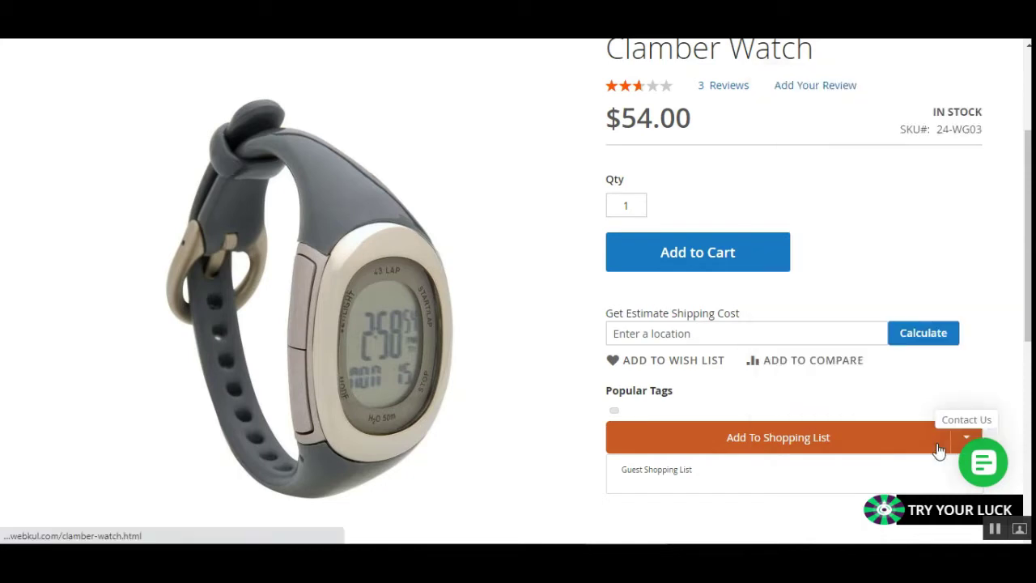
Add the Clamber Watch to the Guest Shopping List from its product page.
scroll(962, 444, down, 2)
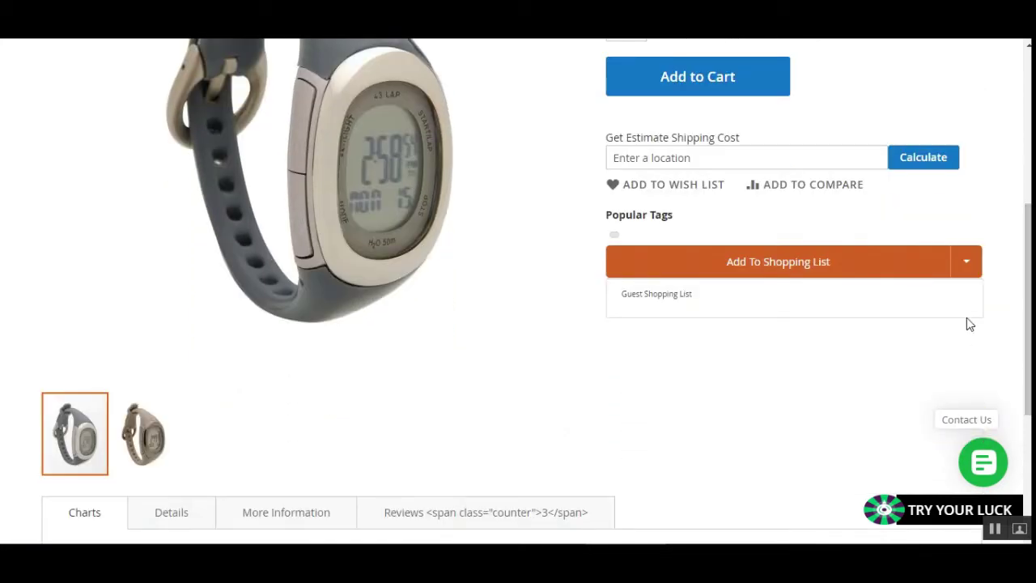
click(970, 273)
click(970, 273)
click(969, 273)
click(969, 273)
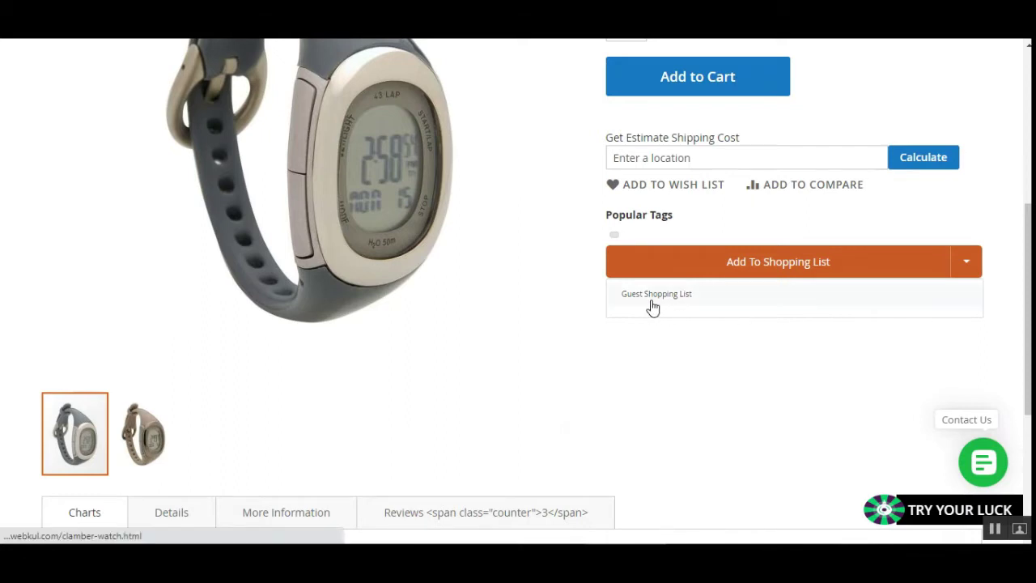
scroll(556, 275, up, 1)
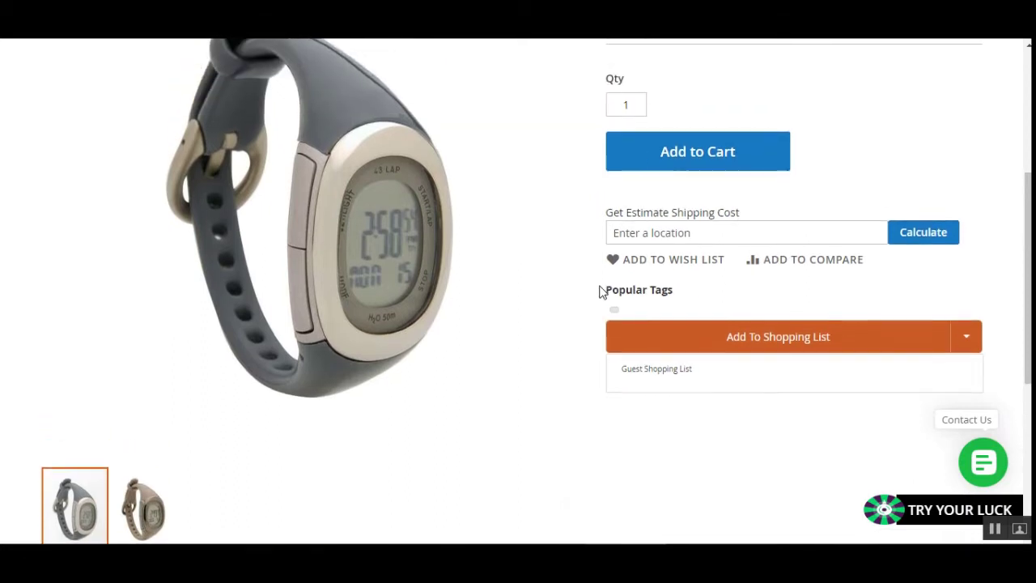
click(663, 374)
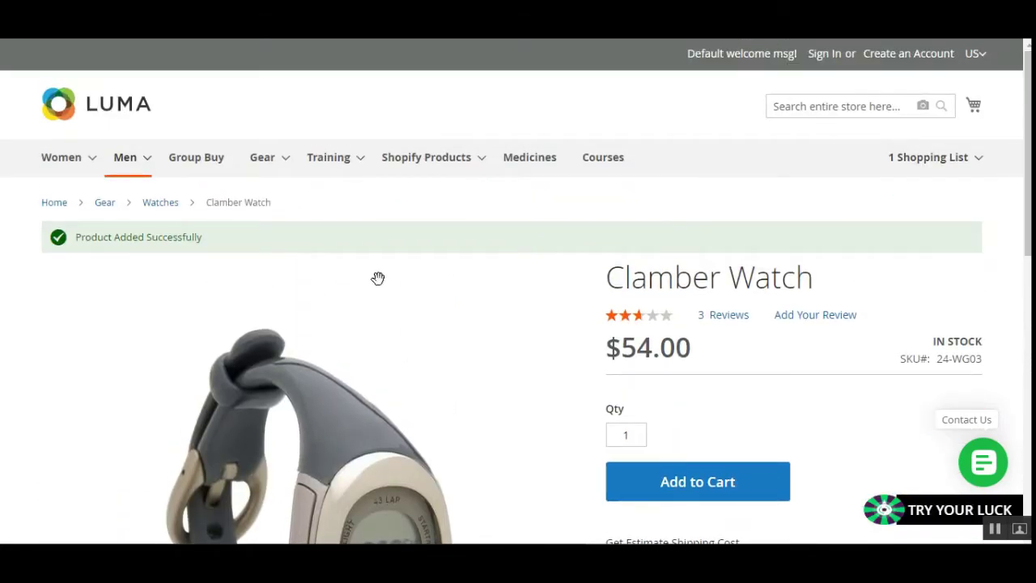
Open the guest shopping list's details in a new browser tab and switch to that page.
drag(113, 237, 192, 236)
click(289, 241)
click(949, 162)
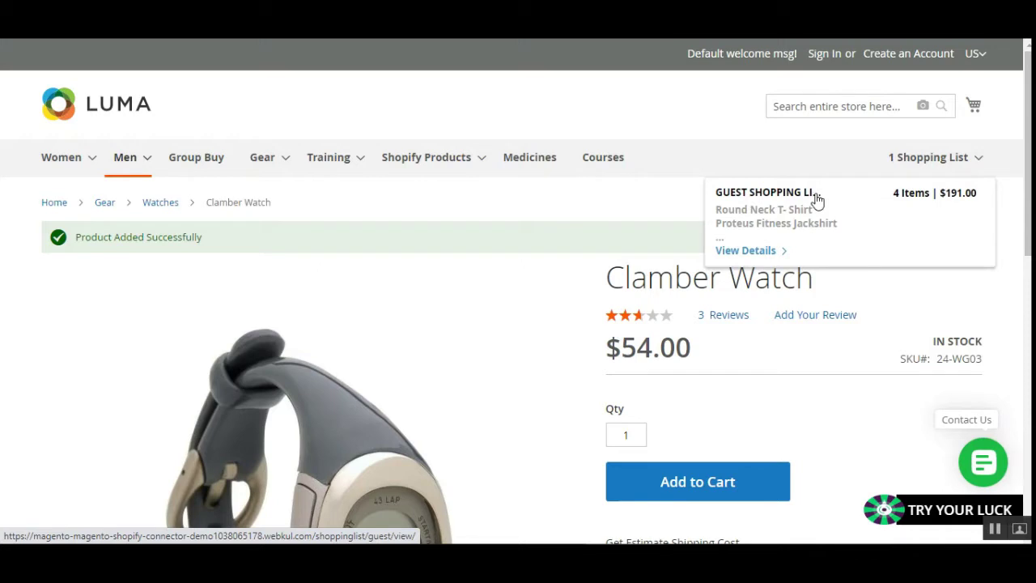
right_click(739, 257)
click(765, 263)
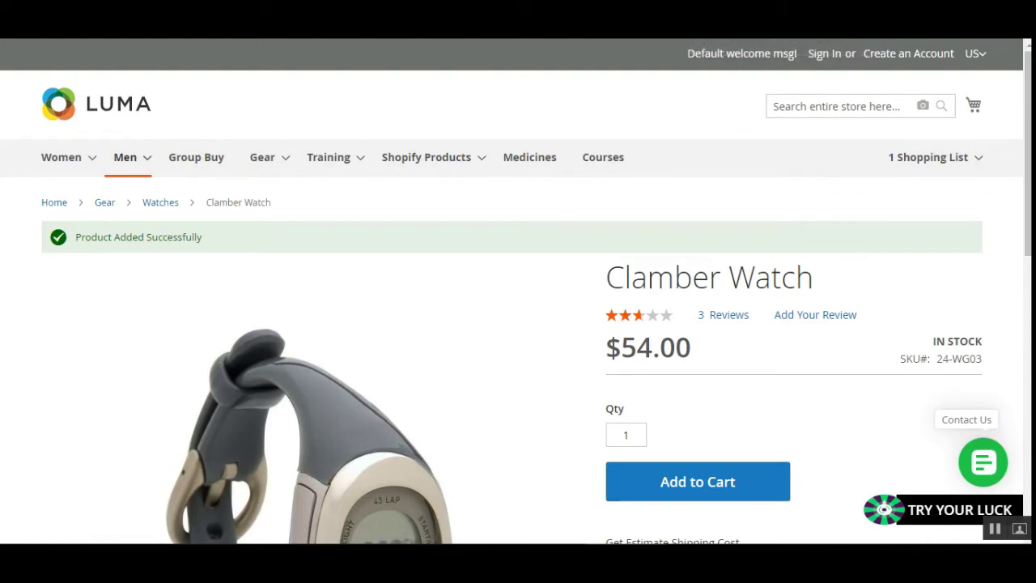
key(ctrl+Tab)
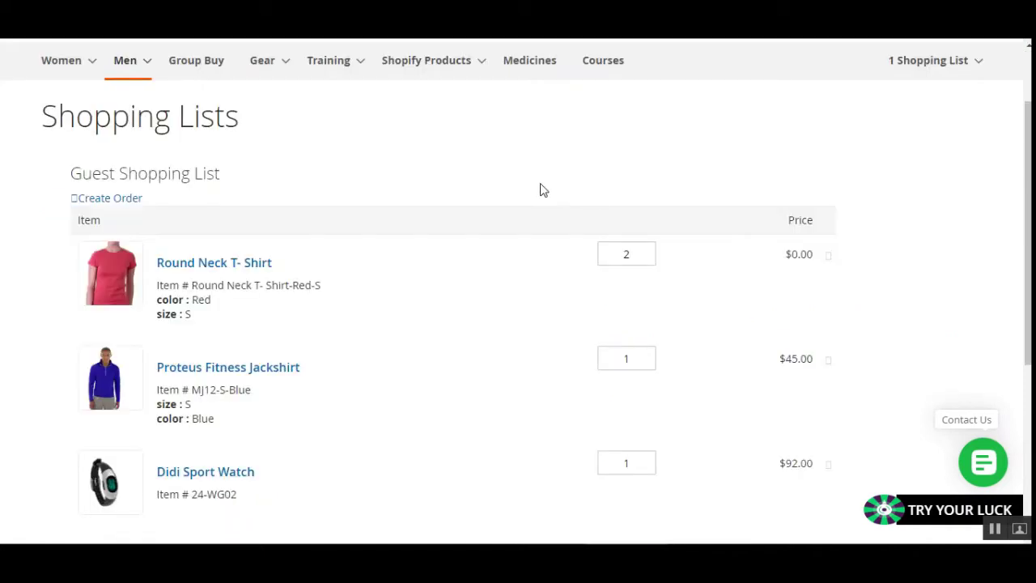
Examine the Guest Shopping List page, including item quantities, prices, the delete options, the total and the order option.
scroll(1028, 235, down, 1)
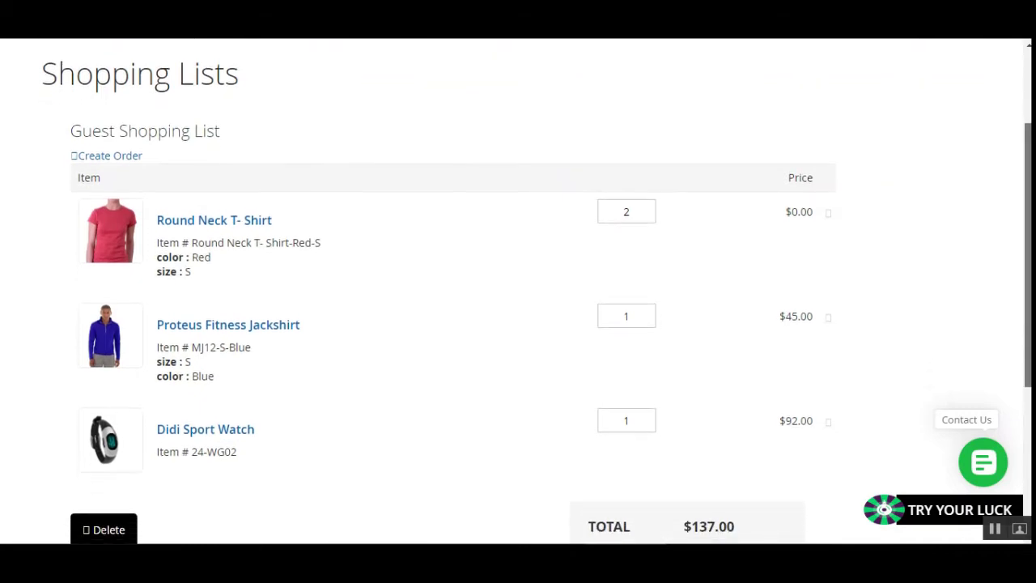
scroll(1011, 180, down, 1)
scroll(1011, 181, up, 1)
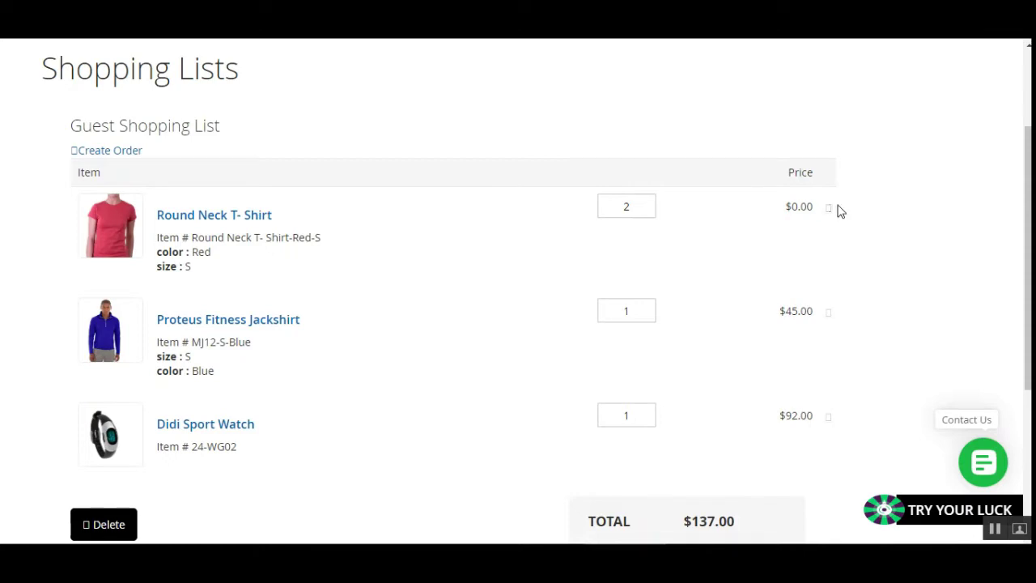
scroll(261, 391, down, 2)
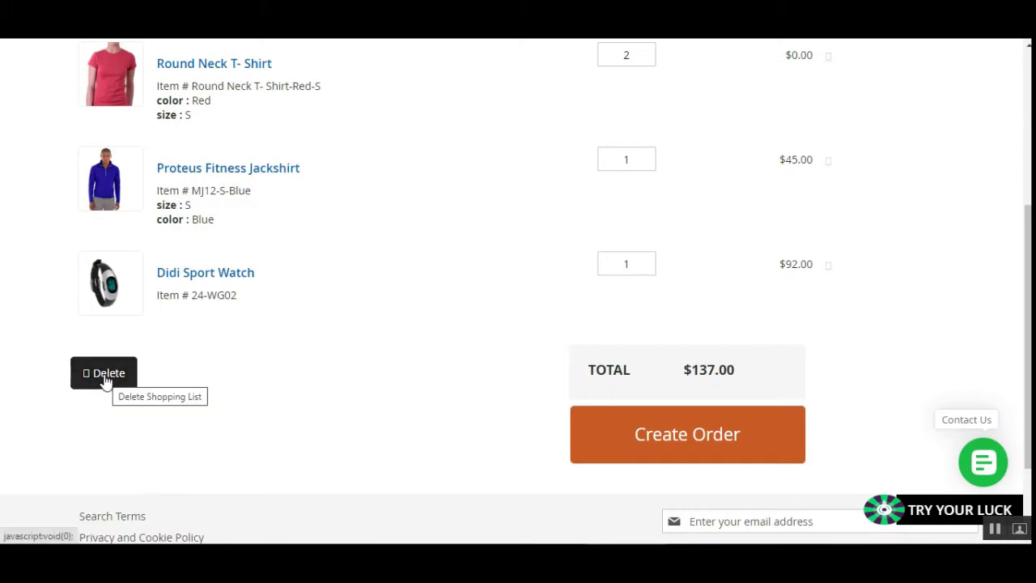
scroll(122, 387, up, 2)
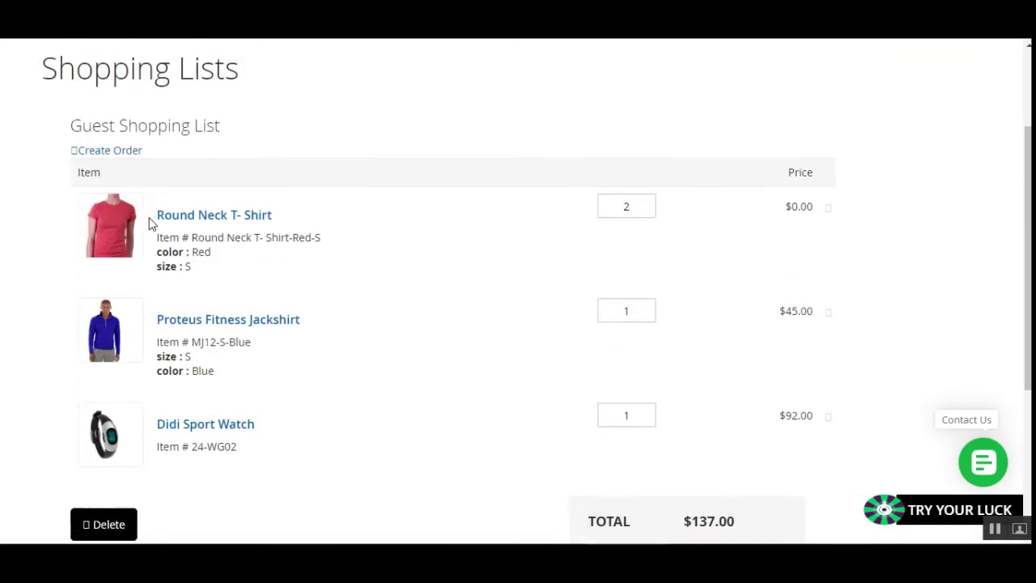
scroll(1029, 259, down, 3)
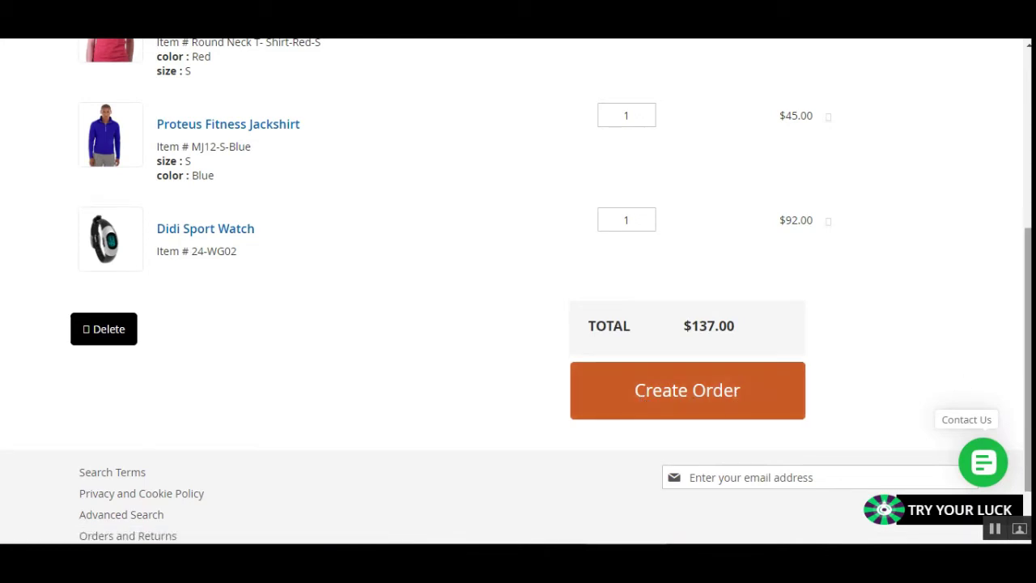
scroll(1028, 365, up, 2)
scroll(1028, 365, up, 3)
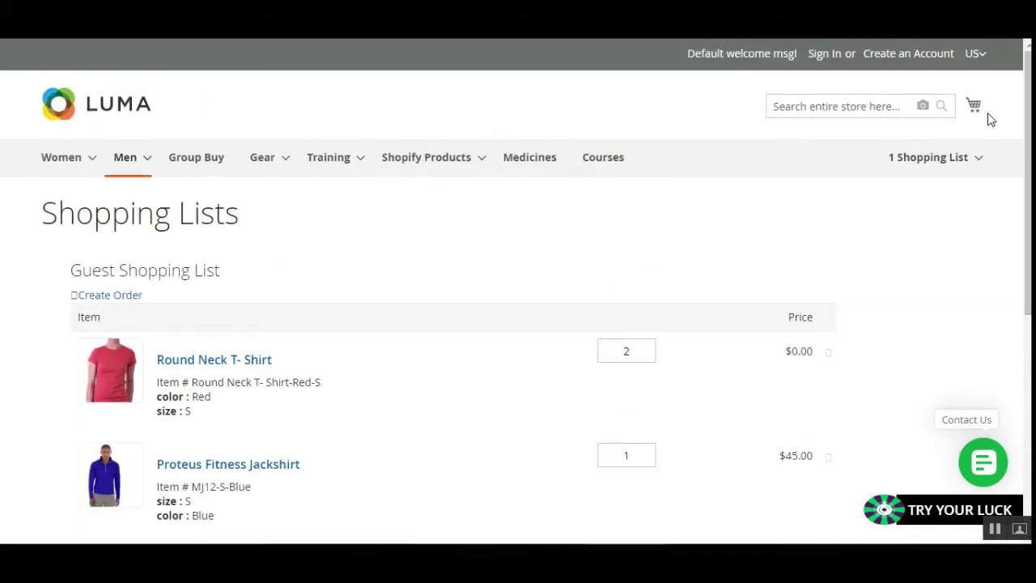
scroll(518, 292, down, 5)
scroll(518, 291, up, 5)
Delete the Round Neck T-Shirt from the Guest Shopping List and confirm the deletion.
scroll(1012, 243, down, 2)
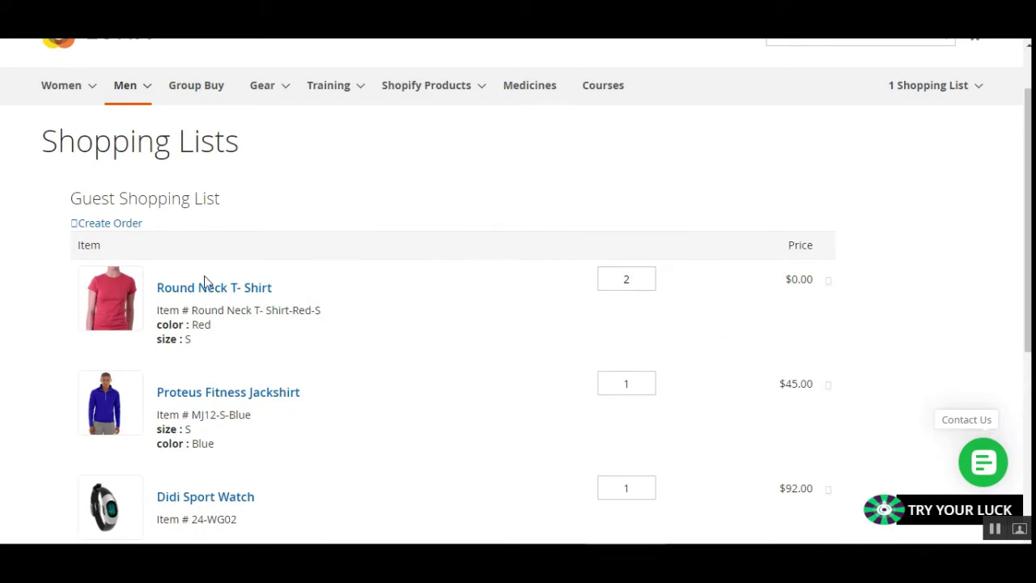
click(829, 283)
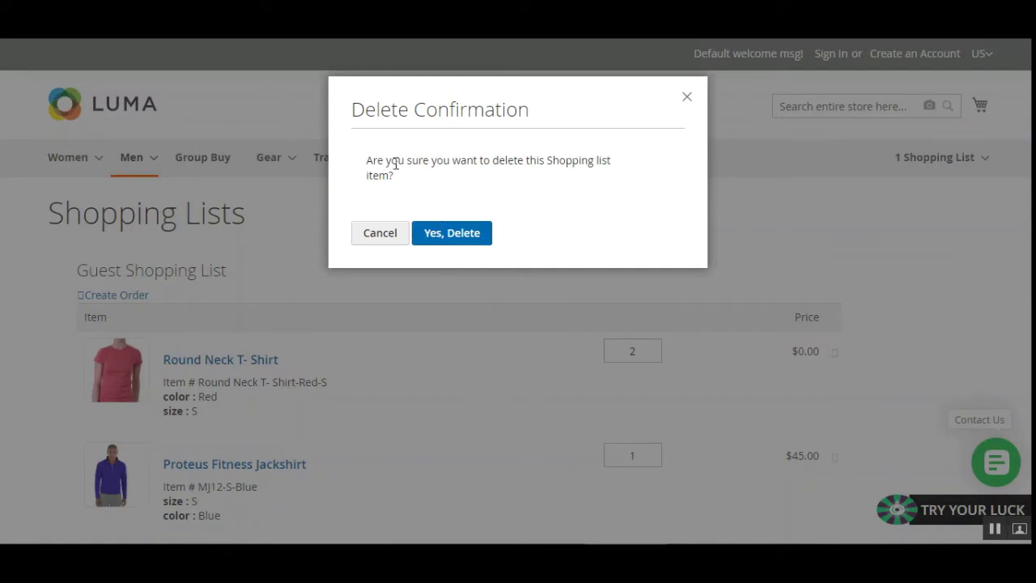
click(456, 237)
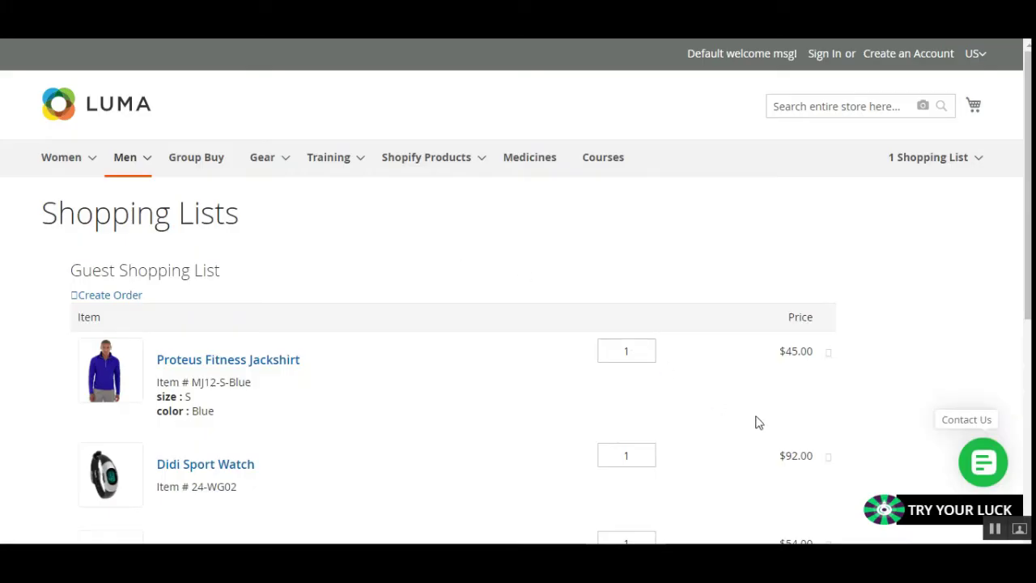
Review the remaining items in the Guest Shopping List and check the list's summary in the page header.
scroll(410, 382, down, 3)
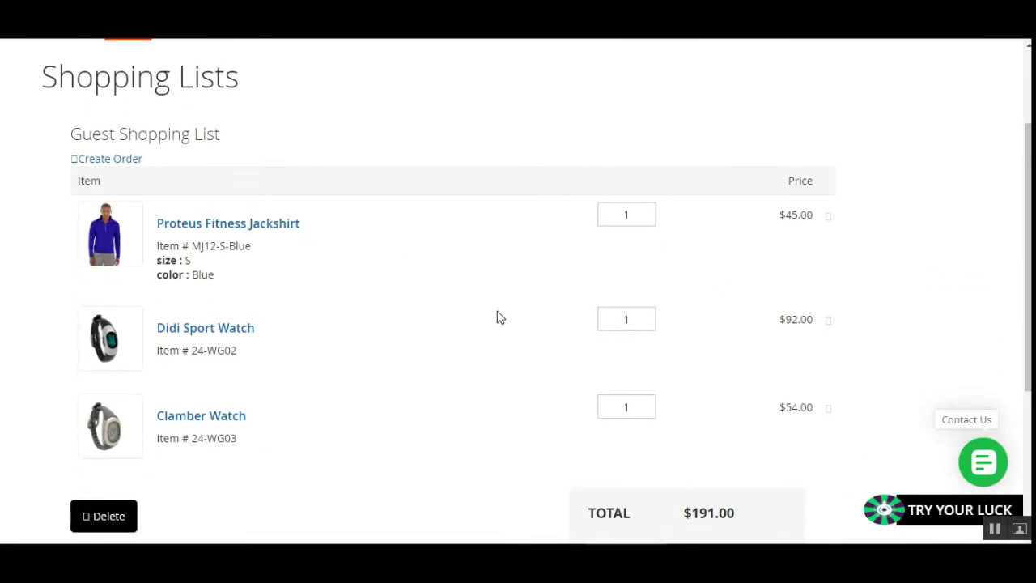
scroll(497, 317, up, 3)
click(980, 161)
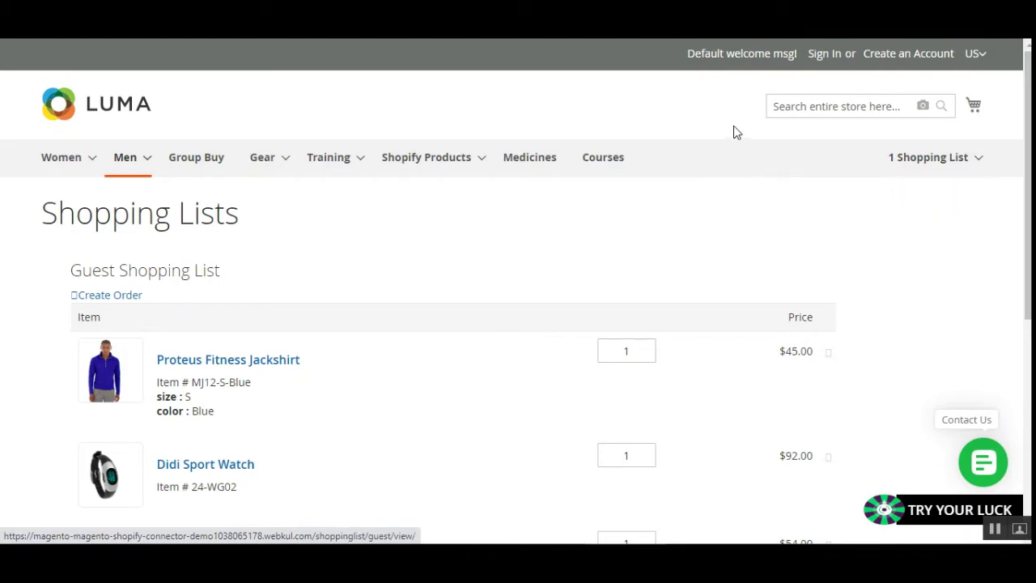
Create an order from the remaining items in the Guest Shopping List.
scroll(542, 308, down, 2)
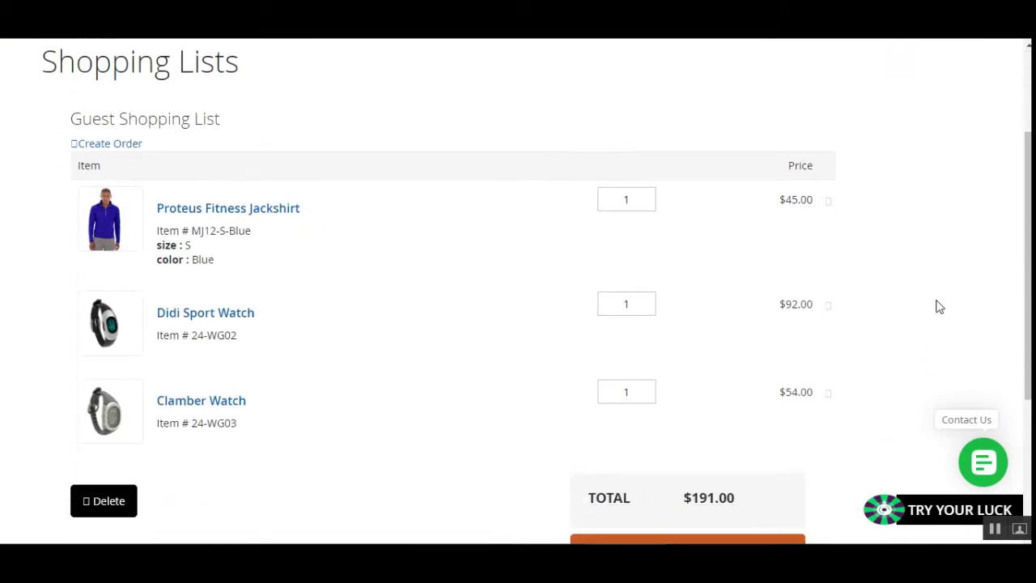
scroll(412, 436, down, 1)
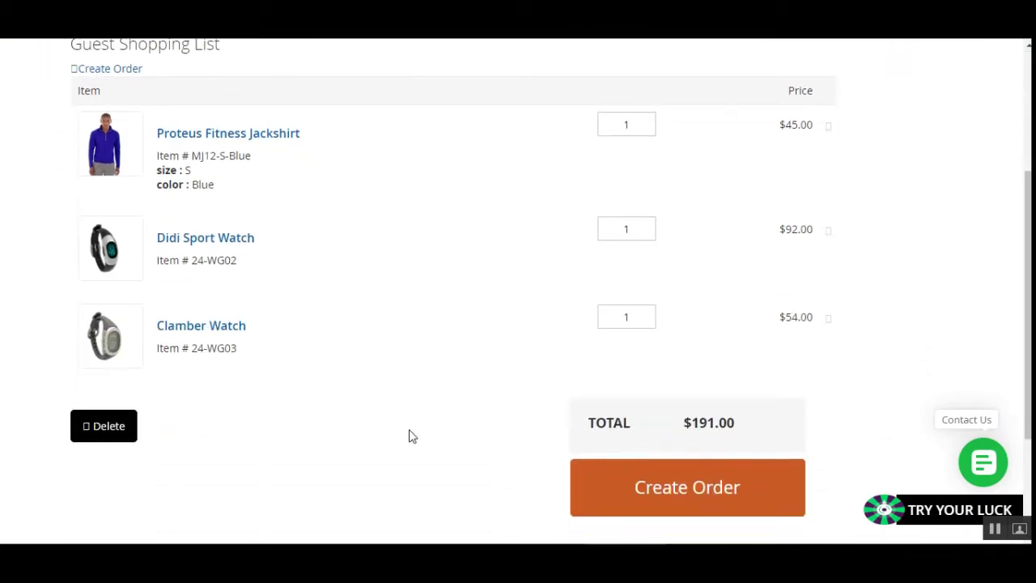
click(702, 489)
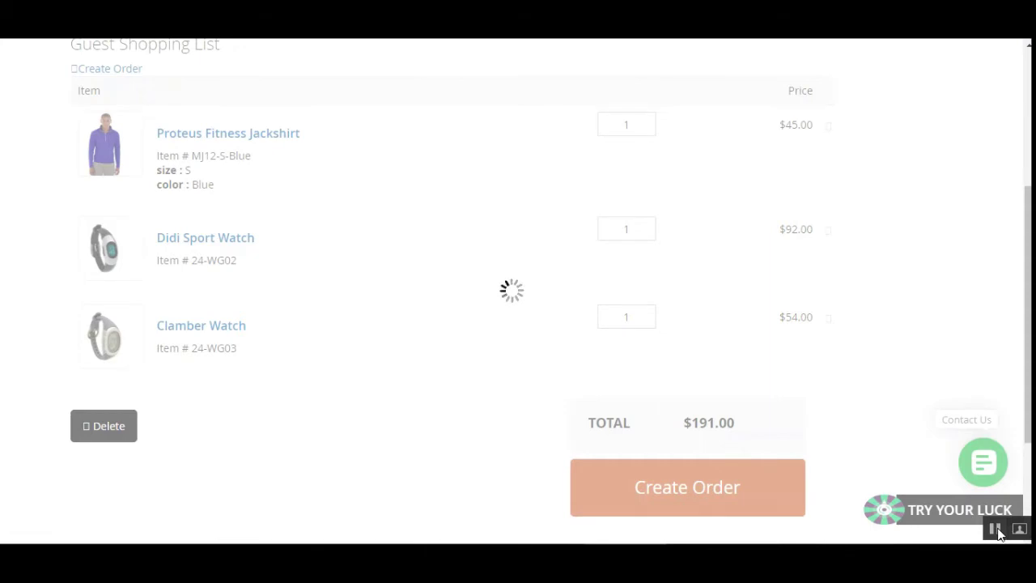
scroll(995, 530, up, 1)
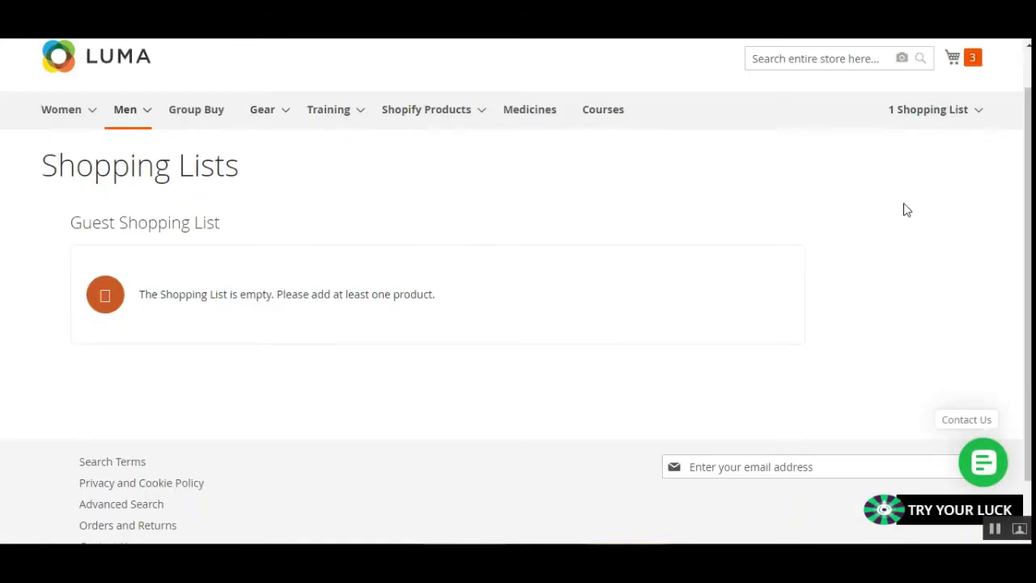
Check the Guest Shopping List's summary and the mini cart's contents, and close the mini cart.
drag(76, 174, 285, 186)
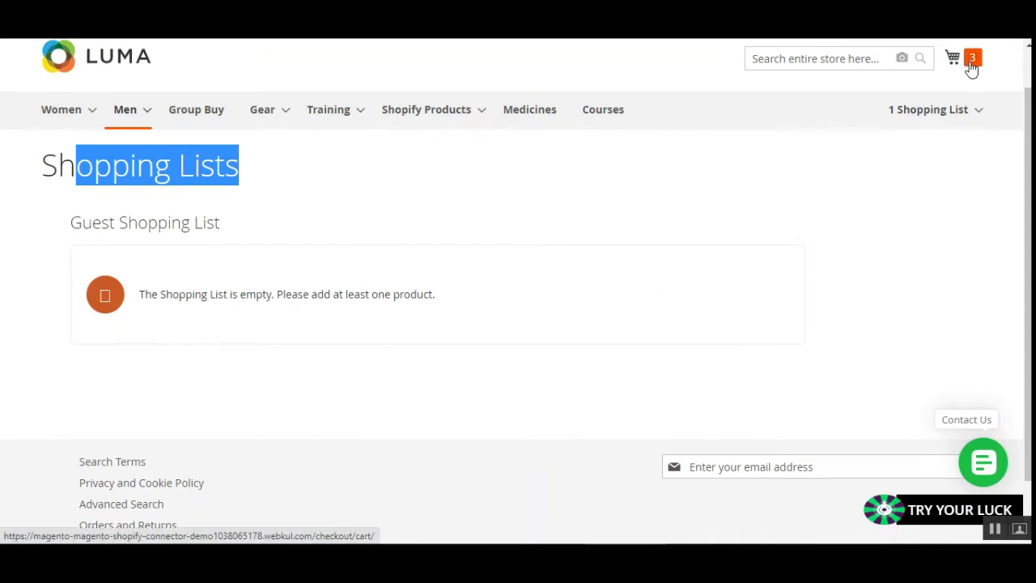
click(981, 114)
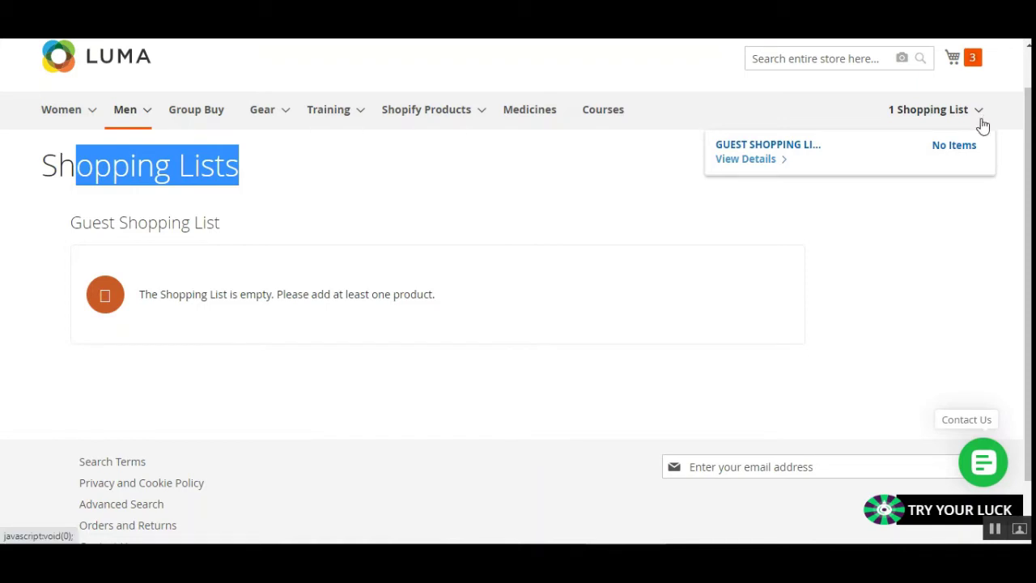
click(974, 60)
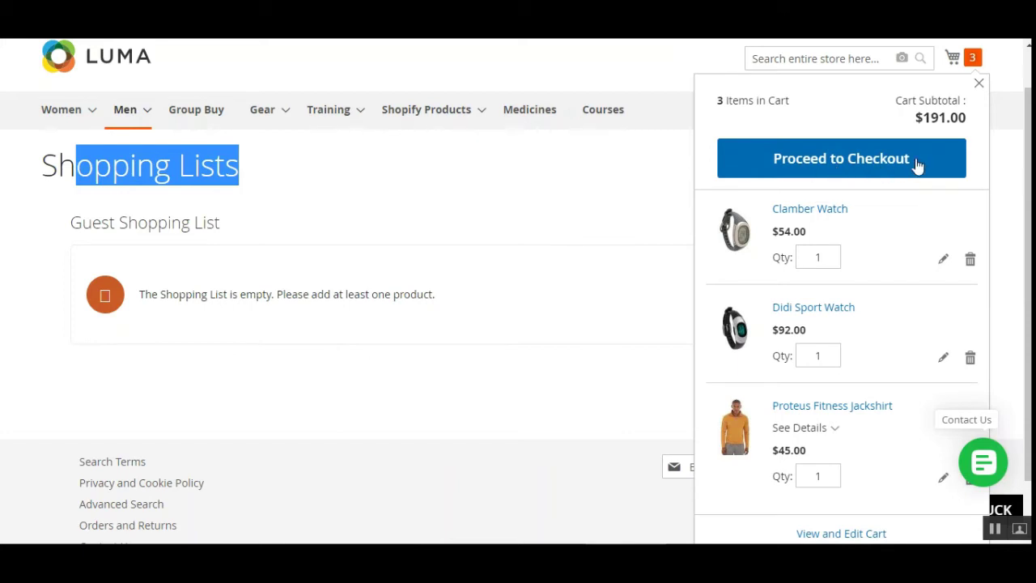
click(980, 86)
click(336, 198)
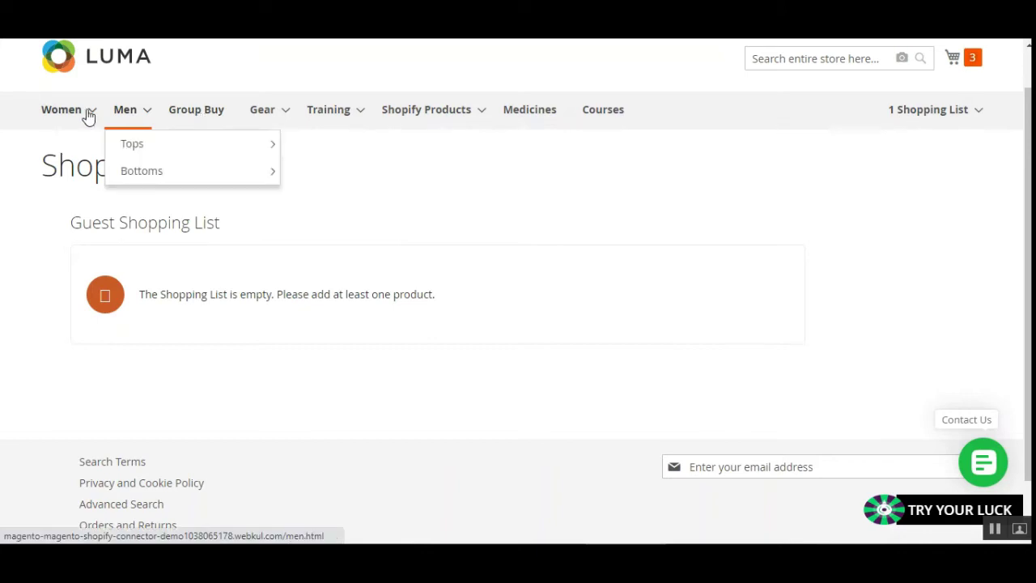
Open the Women's Tops category in a new browser tab and switch to that page.
right_click(62, 139)
click(125, 152)
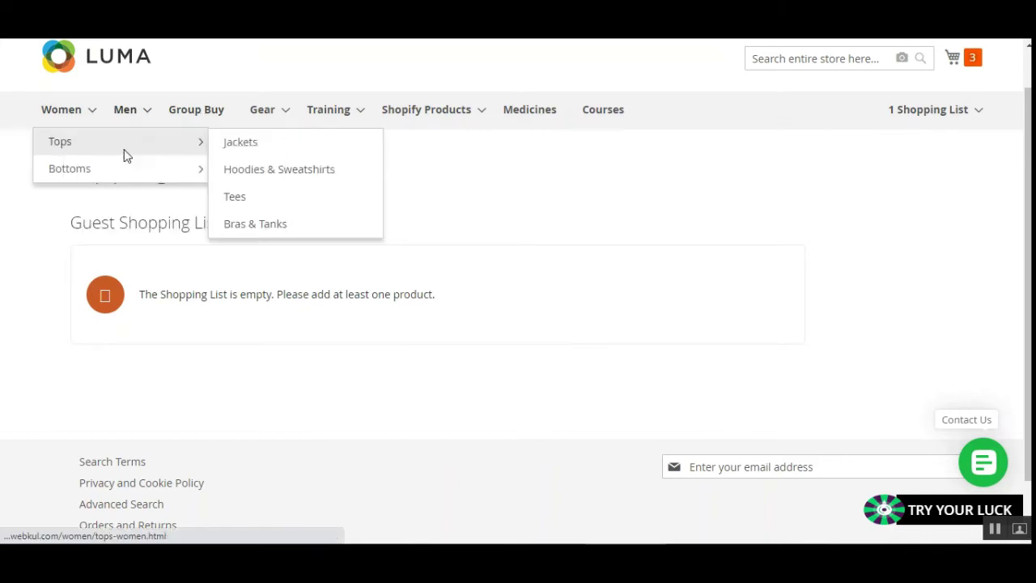
mouse_move(89, 113)
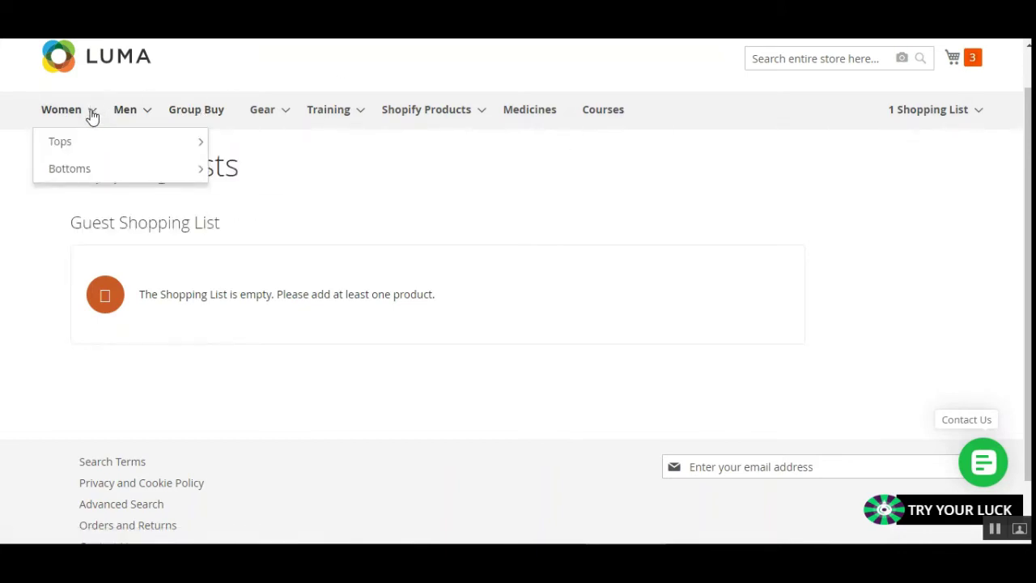
mouse_move(88, 139)
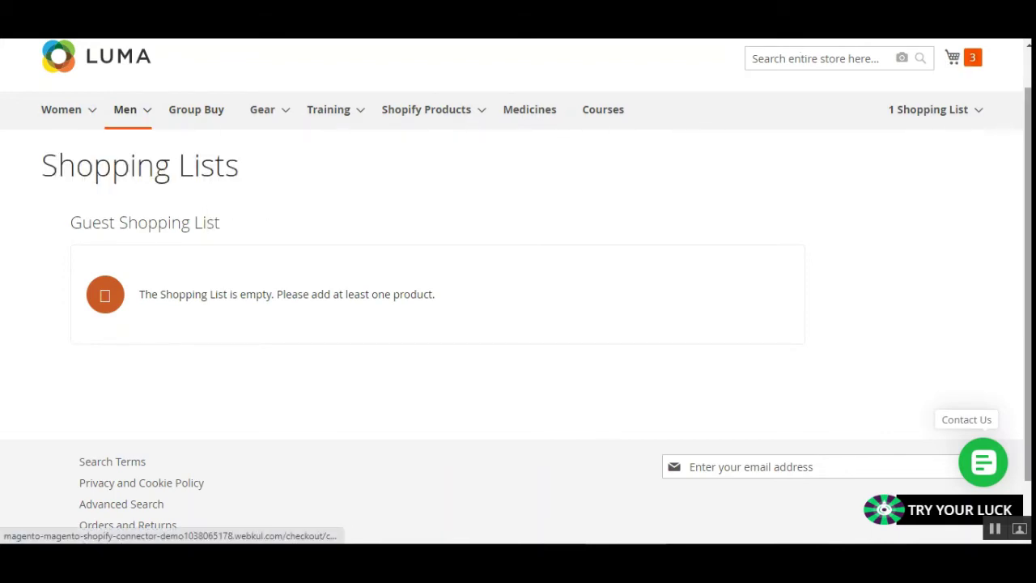
scroll(960, 81, down, 1)
scroll(958, 121, up, 2)
click(955, 154)
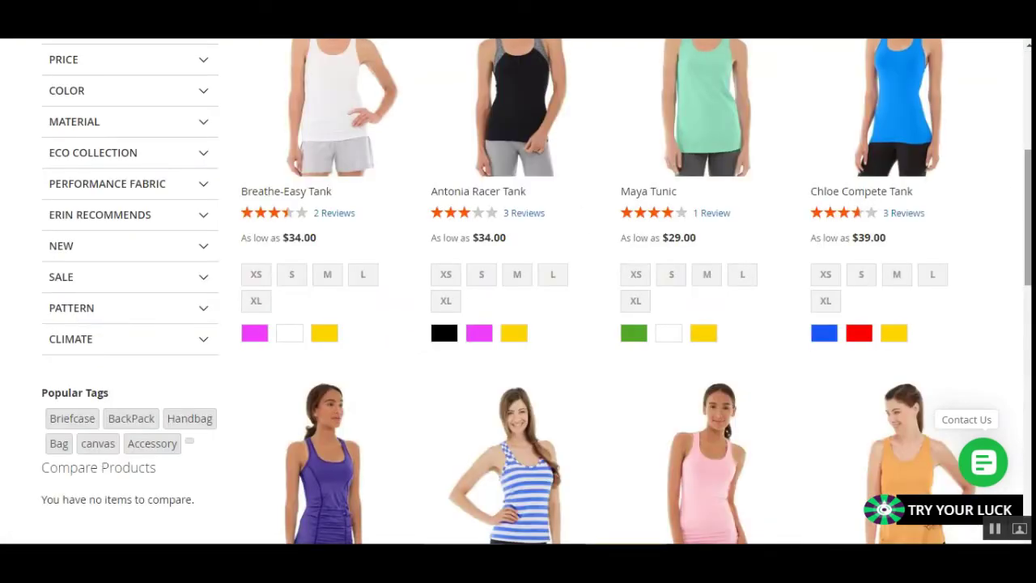
Add the Breathe-Easy Tank in size S with the magenta color to the Guest Shopping List.
scroll(518, 291, up, 4)
scroll(518, 292, down, 2)
scroll(726, 224, down, 1)
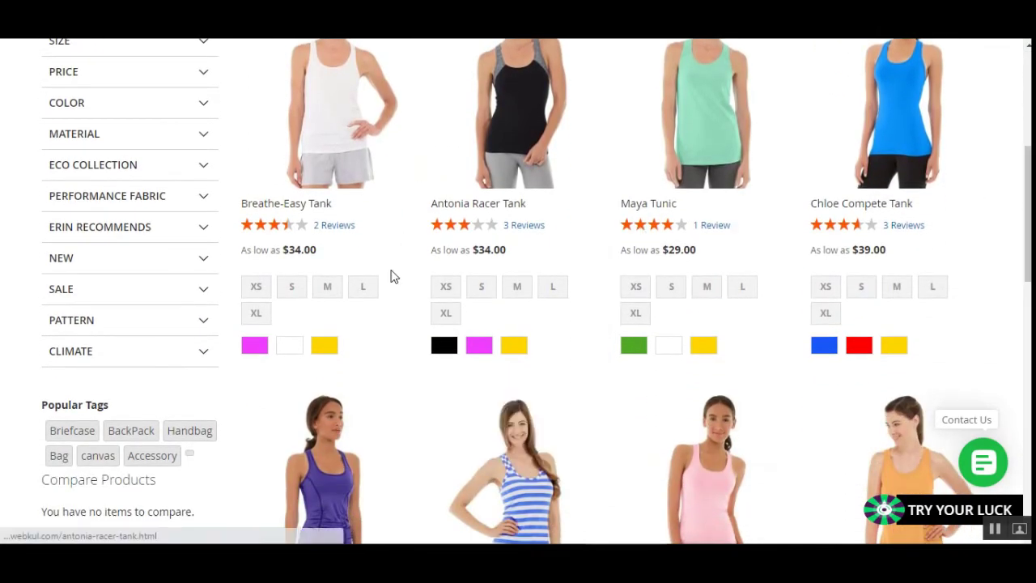
click(293, 287)
click(254, 346)
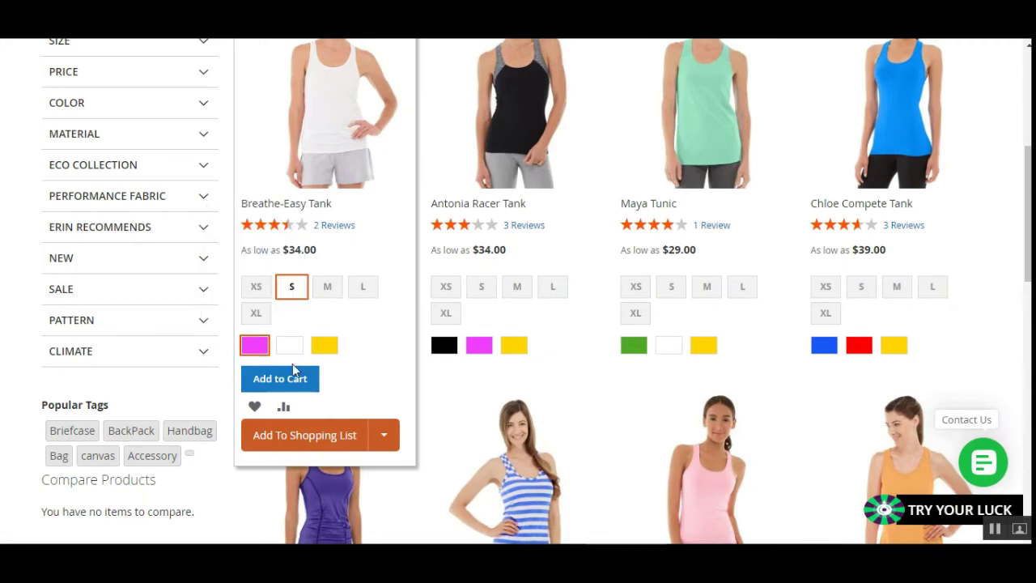
click(380, 449)
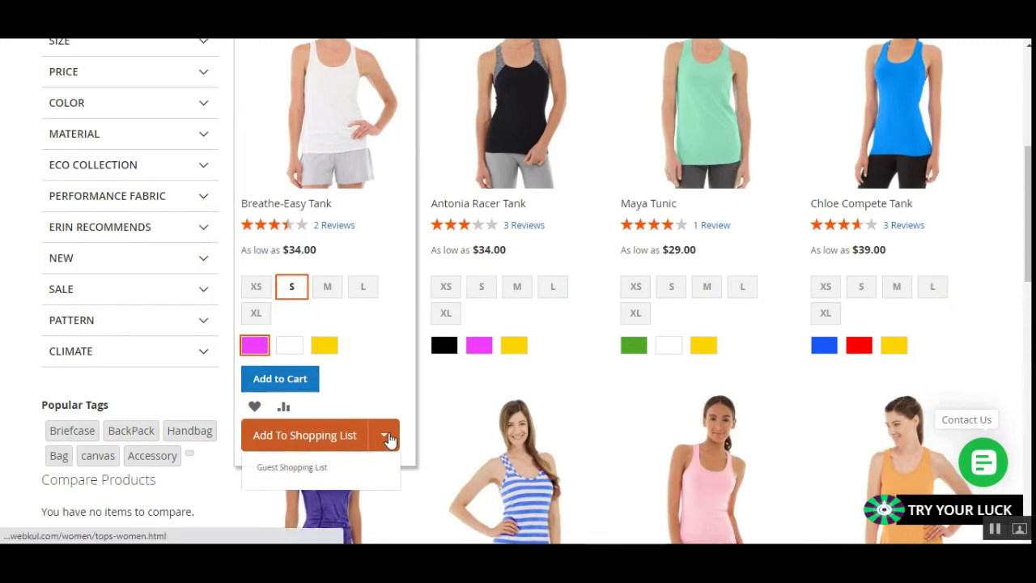
click(314, 468)
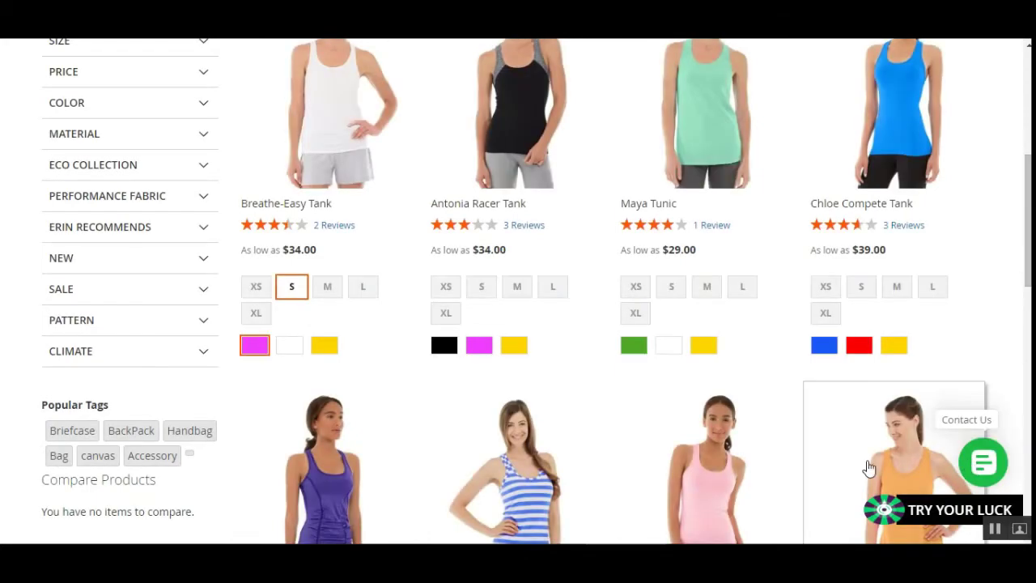
Add the Nona Fitness Tank in size M and red to the Guest Shopping List and view the list's summary.
mouse_move(863, 286)
scroll(793, 302, down, 10)
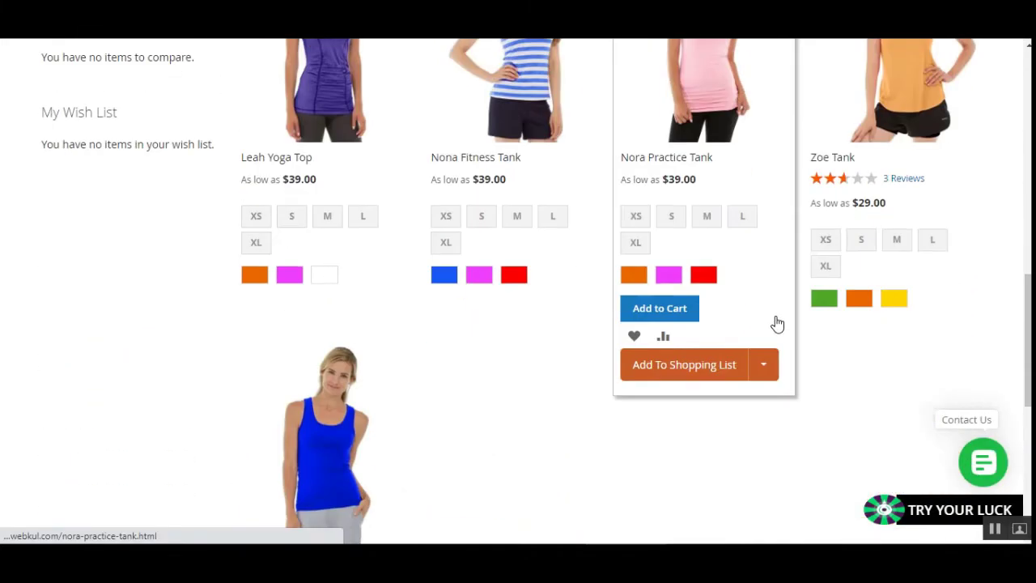
scroll(319, 427, up, 3)
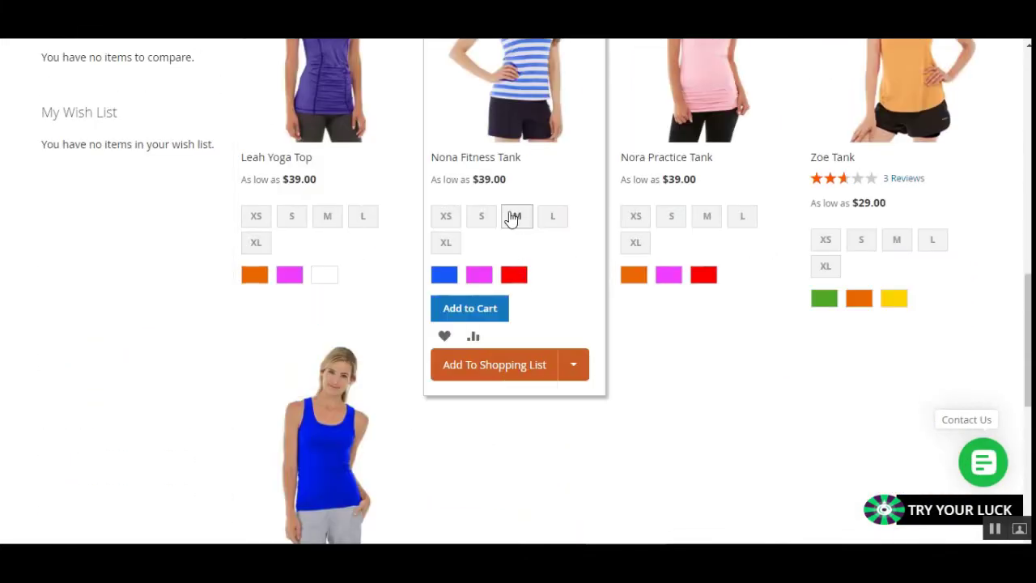
click(517, 217)
click(513, 275)
click(573, 365)
click(524, 409)
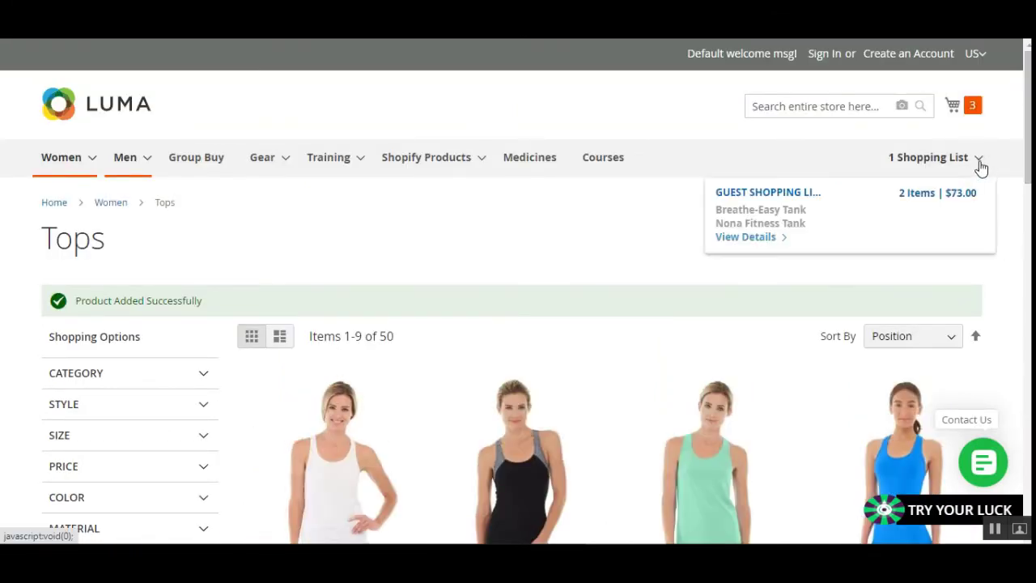
mouse_move(979, 166)
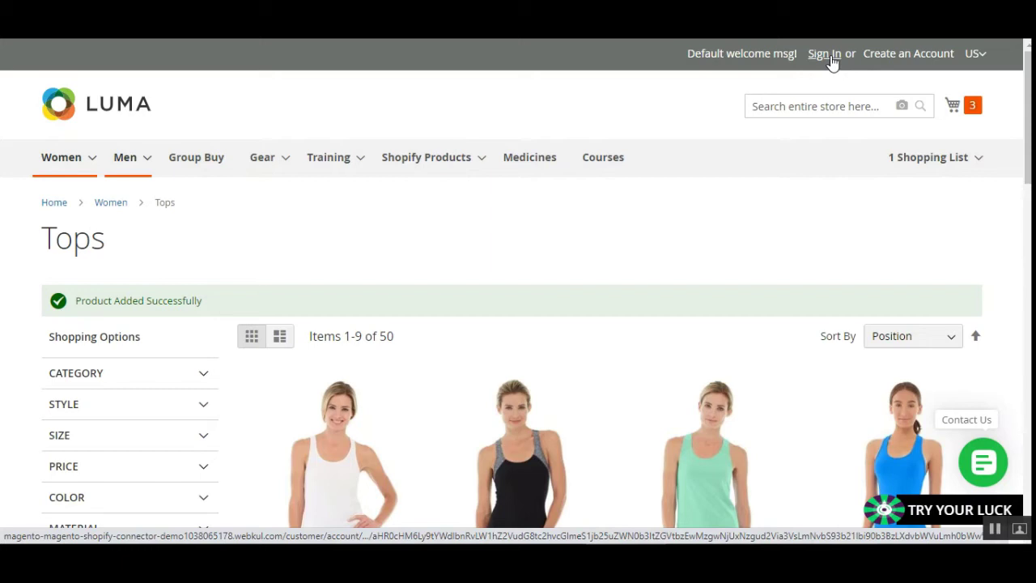
Open the customer sign-in page in a new browser tab and switch to it.
right_click(831, 61)
click(860, 68)
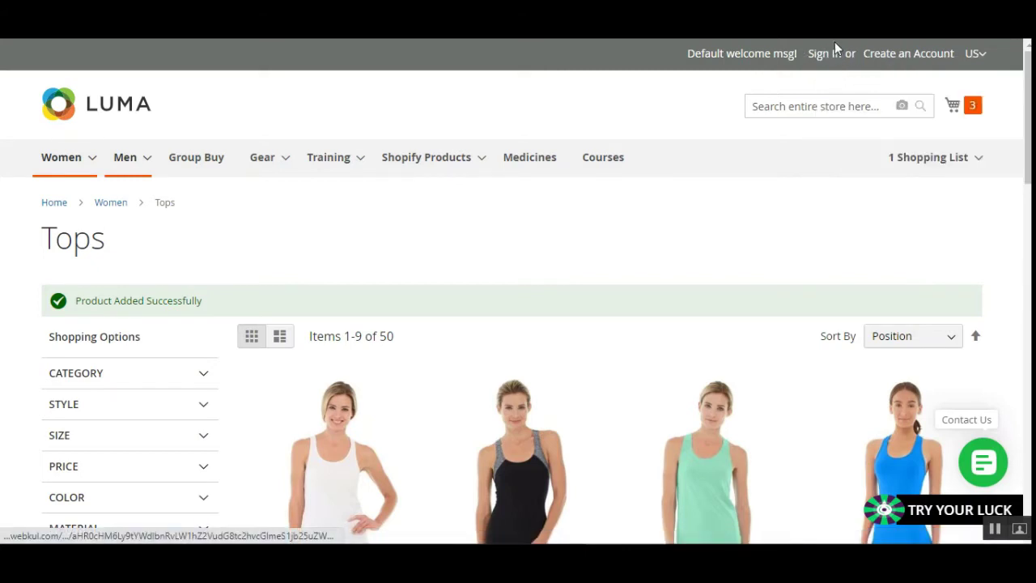
drag(1028, 97, 1028, 56)
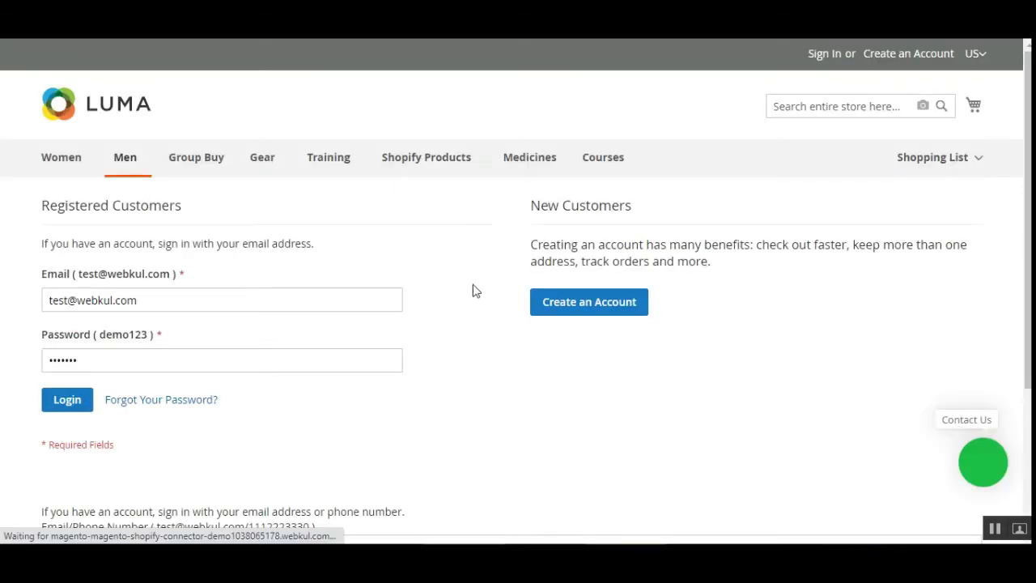
Try to sign in as the registered customer with the account email and the prefilled password.
scroll(518, 292, down, 1)
scroll(518, 292, up, 1)
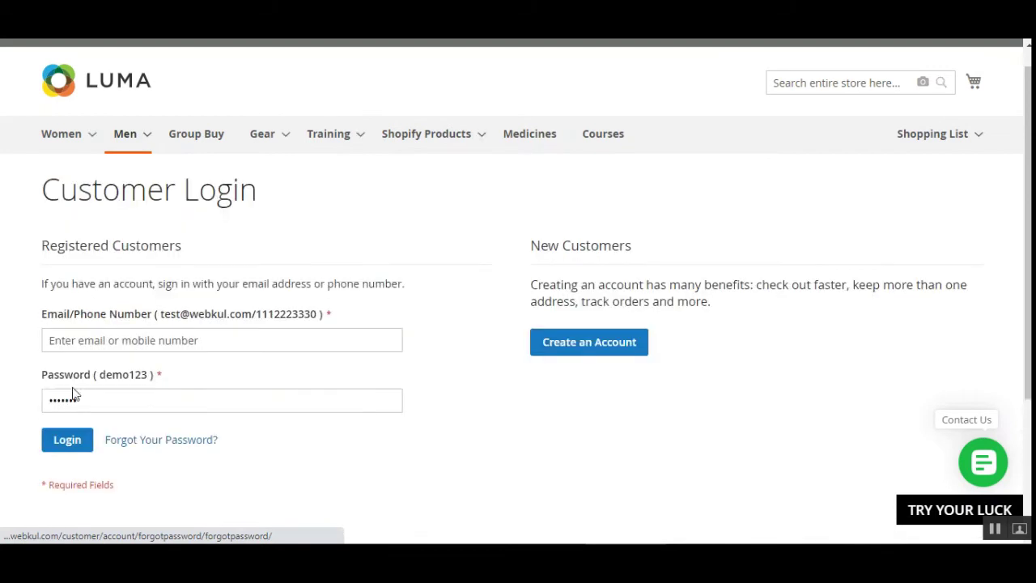
click(69, 439)
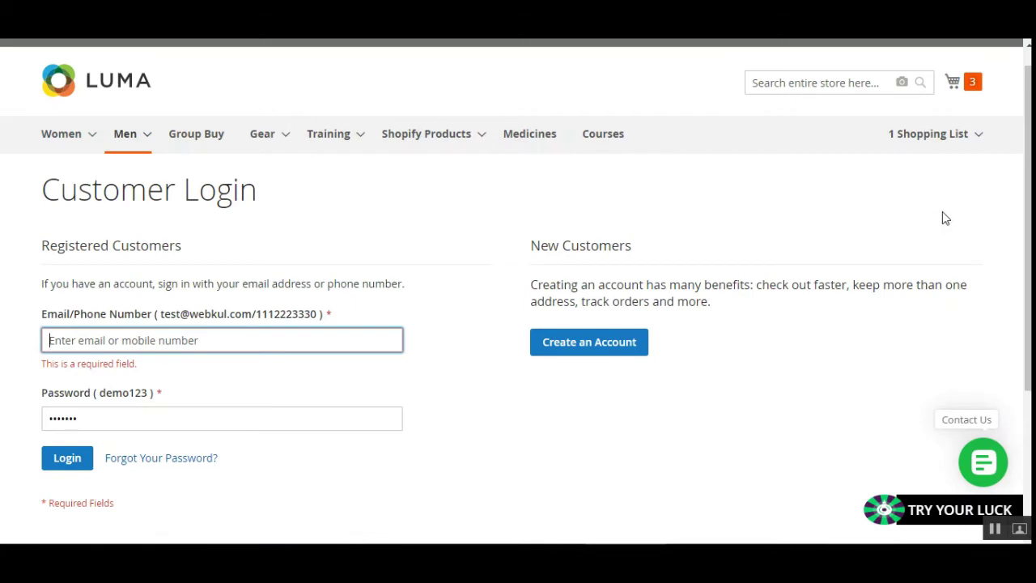
scroll(907, 348, up, 1)
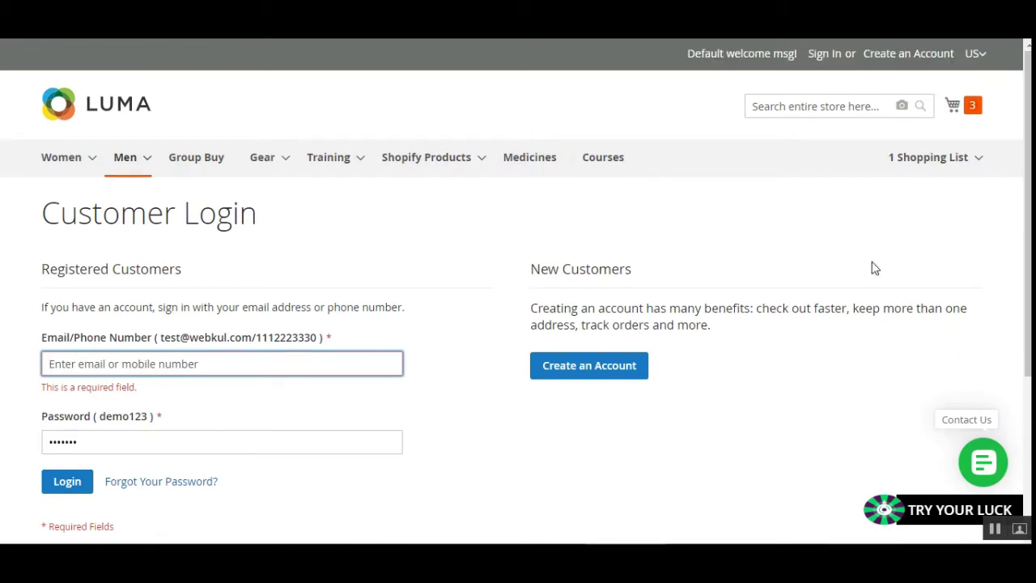
key(ctrl+v)
key(Return)
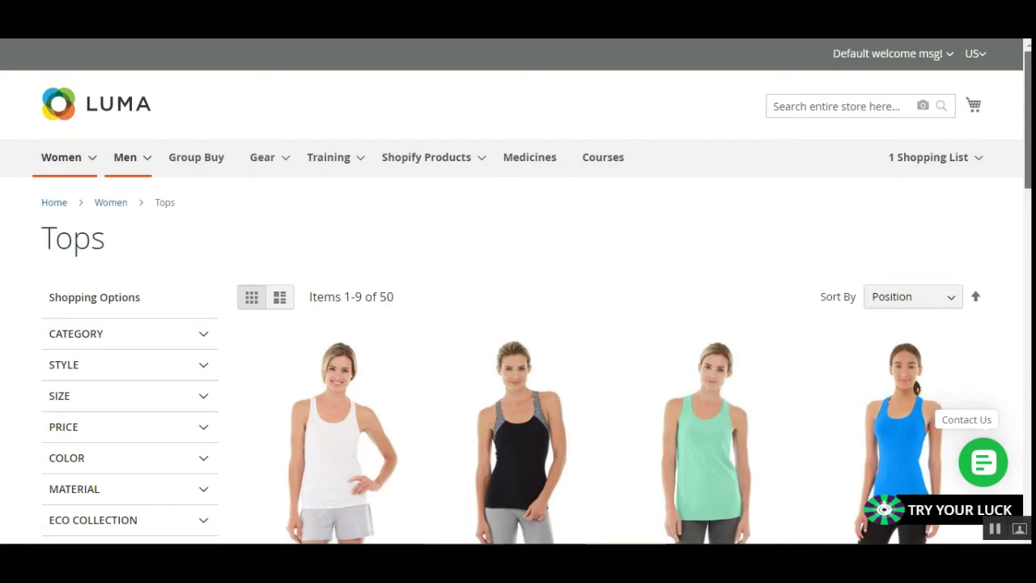
Check the Breathe-Easy Tank's shopping list options in the Women's Tops category.
scroll(1011, 196, down, 3)
mouse_move(370, 268)
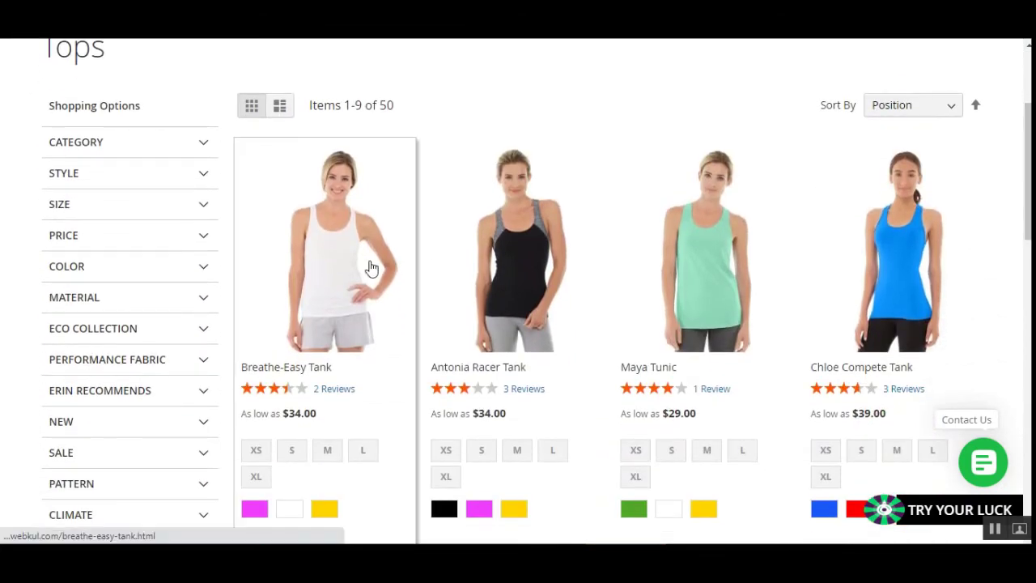
scroll(340, 270, down, 3)
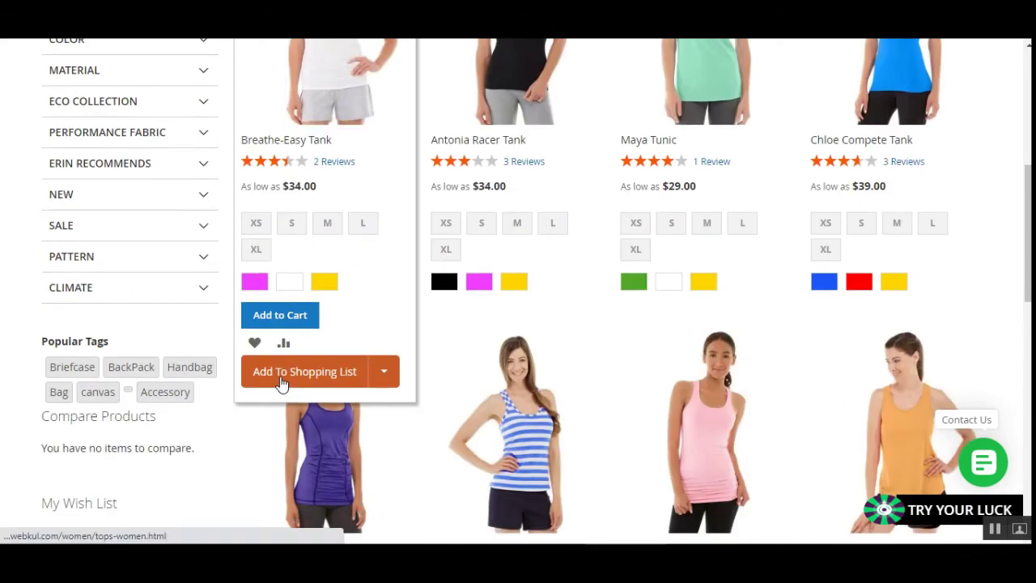
click(392, 376)
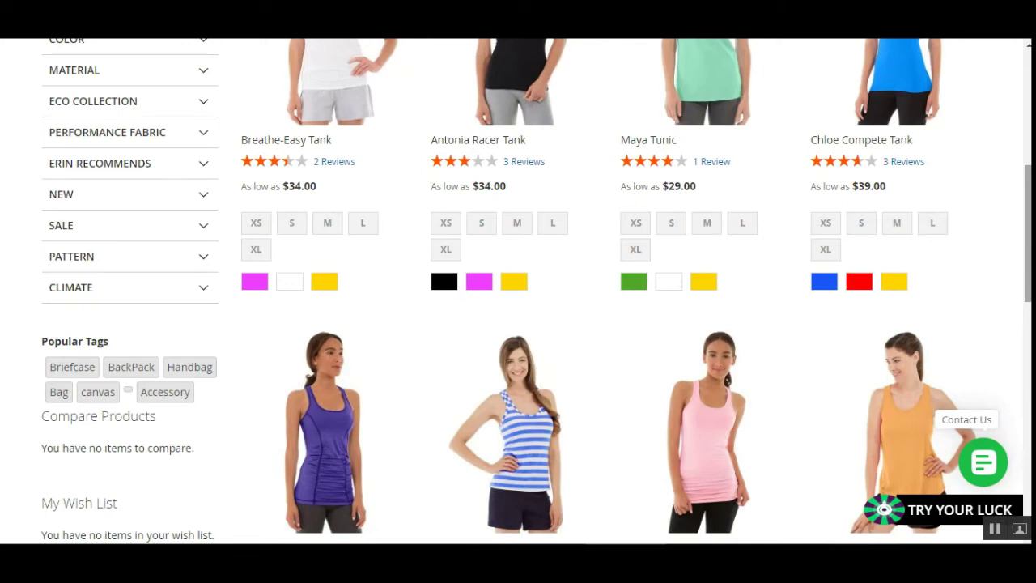
scroll(1028, 235, up, 5)
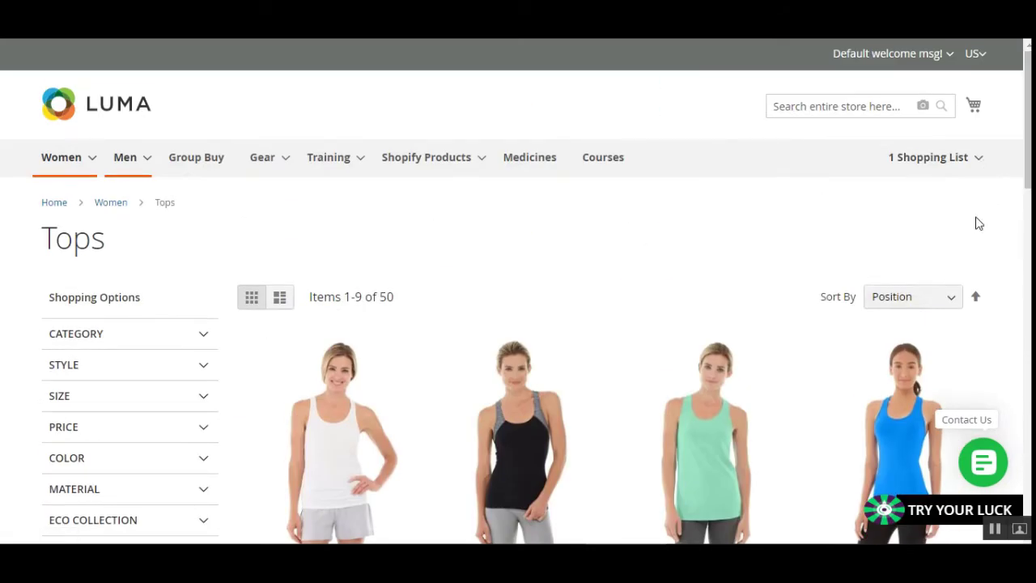
mouse_move(1028, 162)
mouse_down()
mouse_move(1028, 176)
mouse_move(1028, 162)
mouse_up()
mouse_move(950, 174)
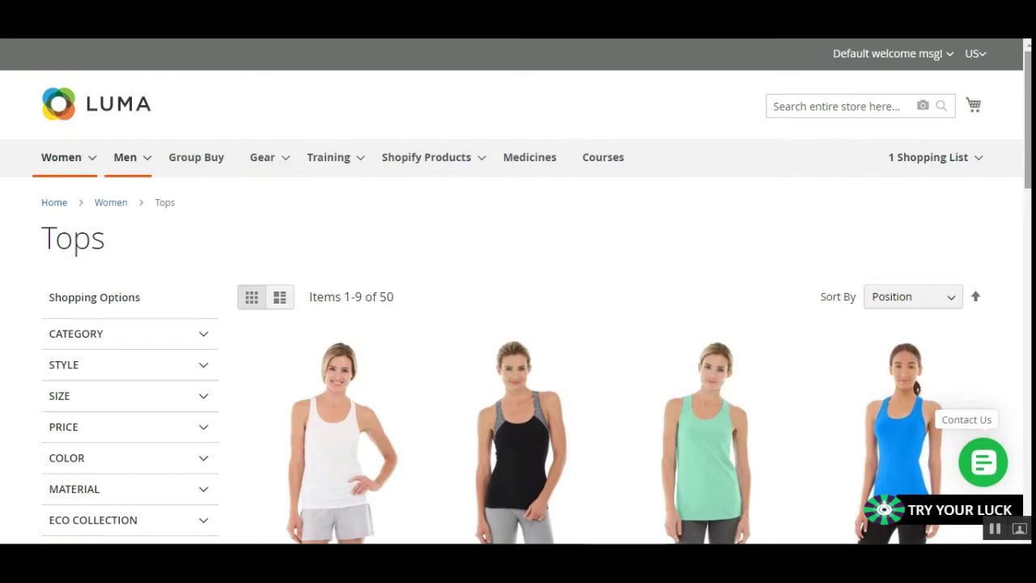
Go to My Account, enter the registered customer's email, and submit the login form.
click(952, 55)
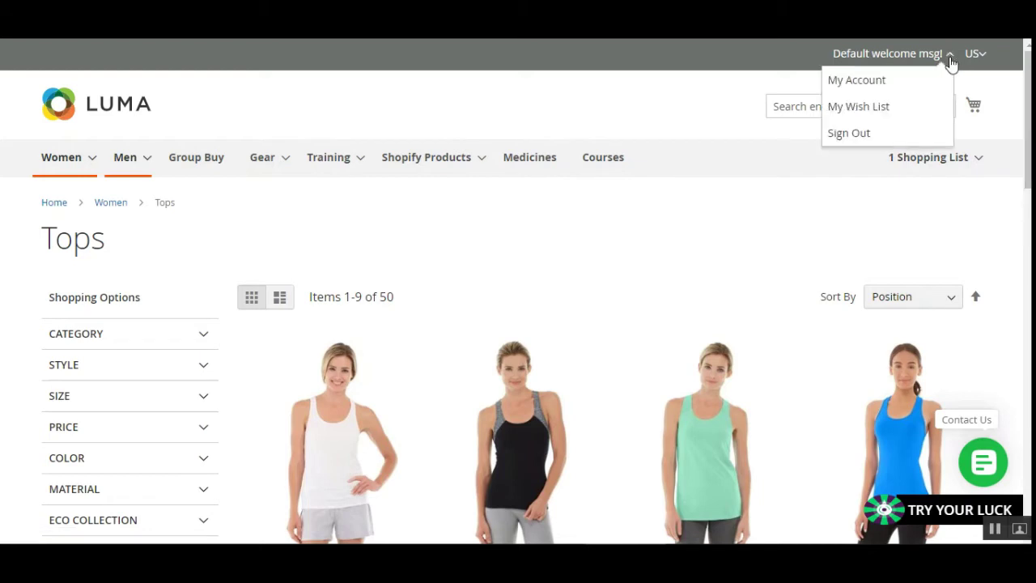
click(902, 81)
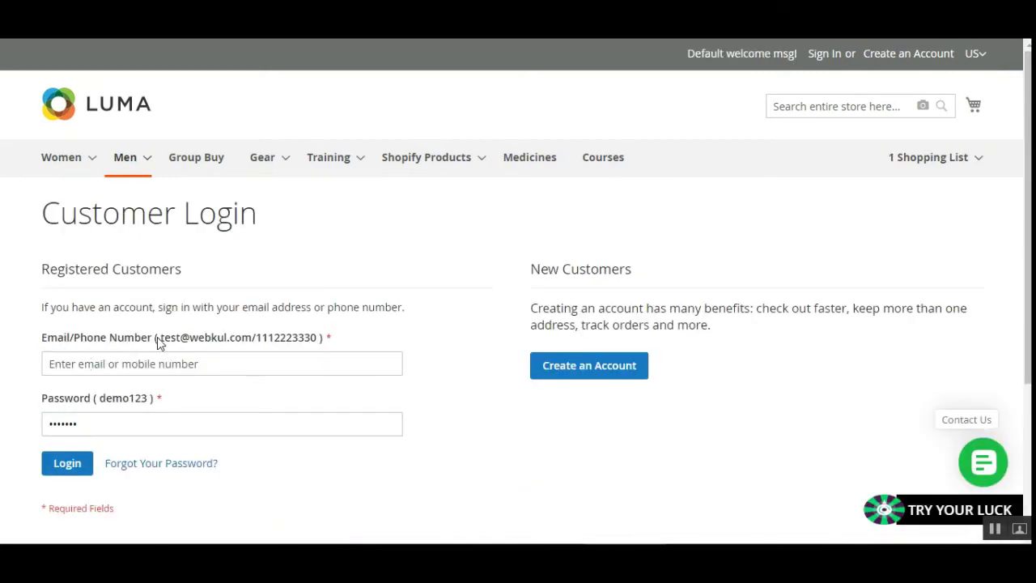
mouse_move(166, 341)
mouse_down()
mouse_move(249, 343)
mouse_move(158, 341)
mouse_up()
key(ctrl+c)
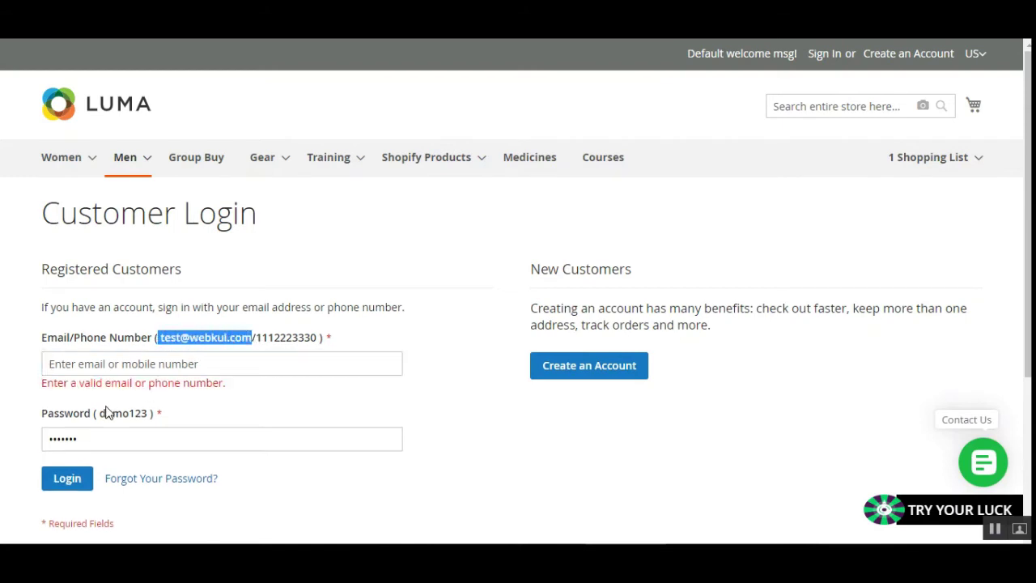
click(120, 365)
key(ctrl+v)
click(73, 469)
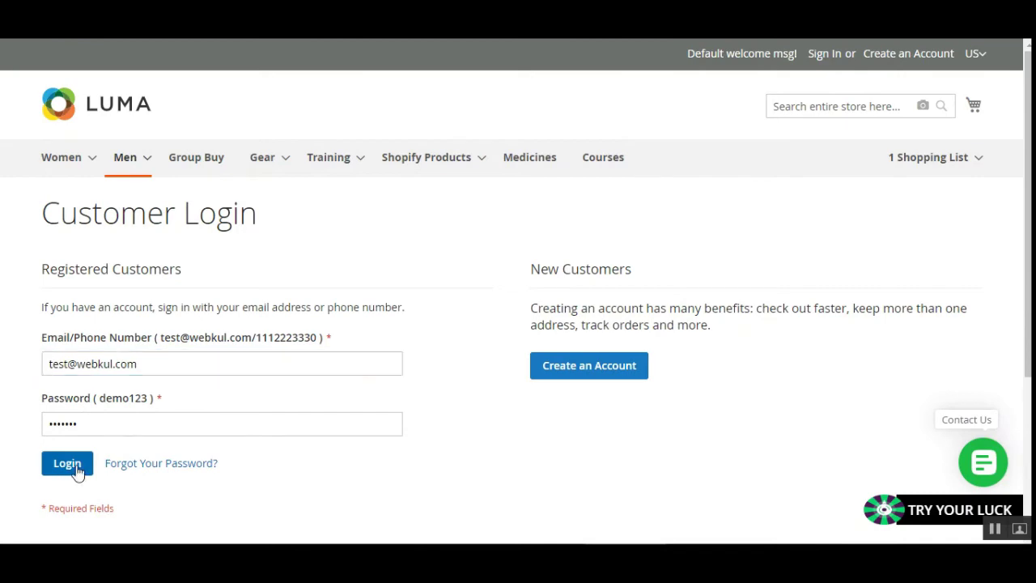
View which shopping lists are available for the size S magenta Breathe-Easy Tank.
scroll(387, 388, down, 3)
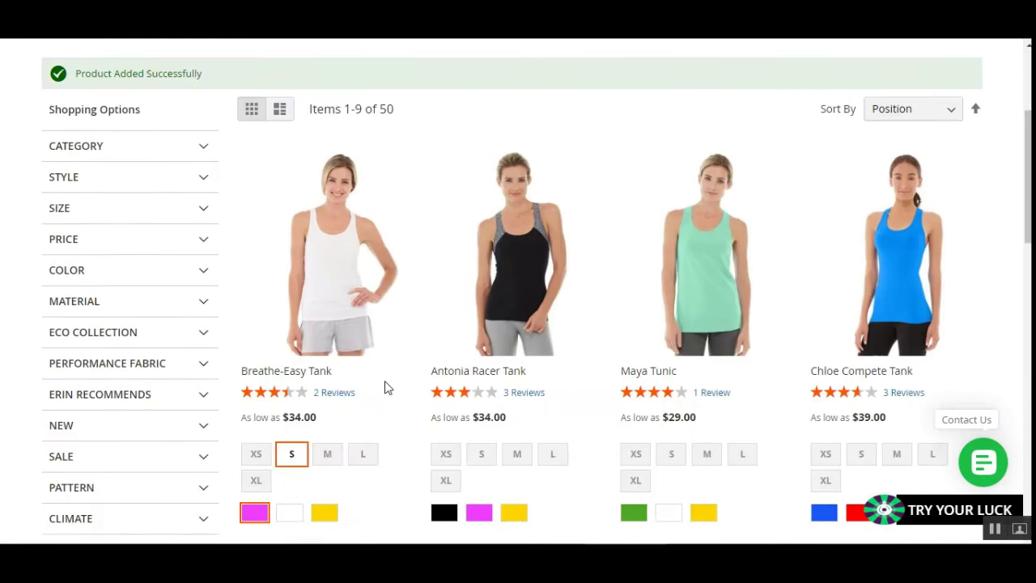
scroll(386, 388, down, 2)
click(377, 458)
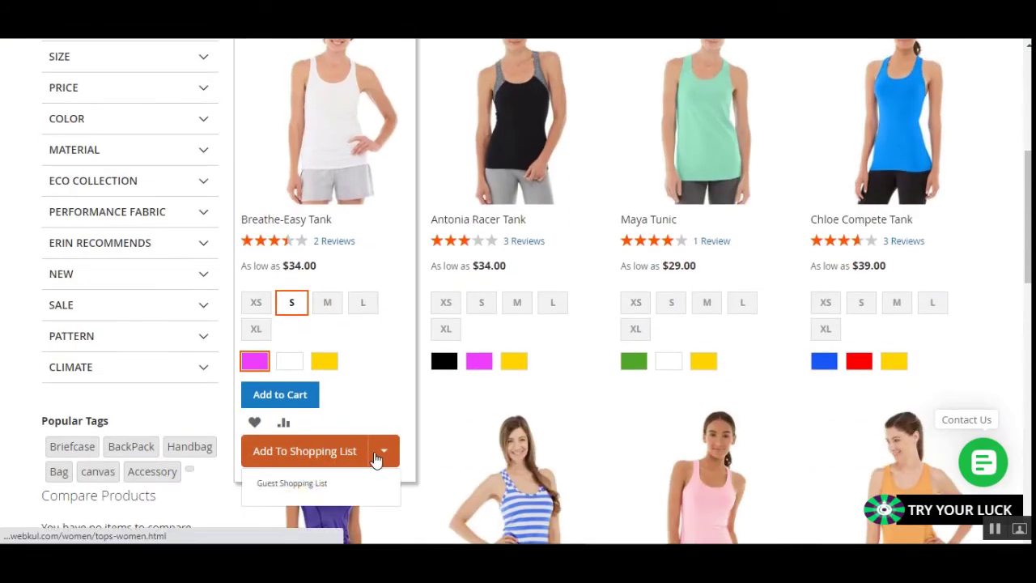
Open the registered customer's account through the store's sign-in link and view the products in the mini cart.
drag(1028, 241, 1028, 138)
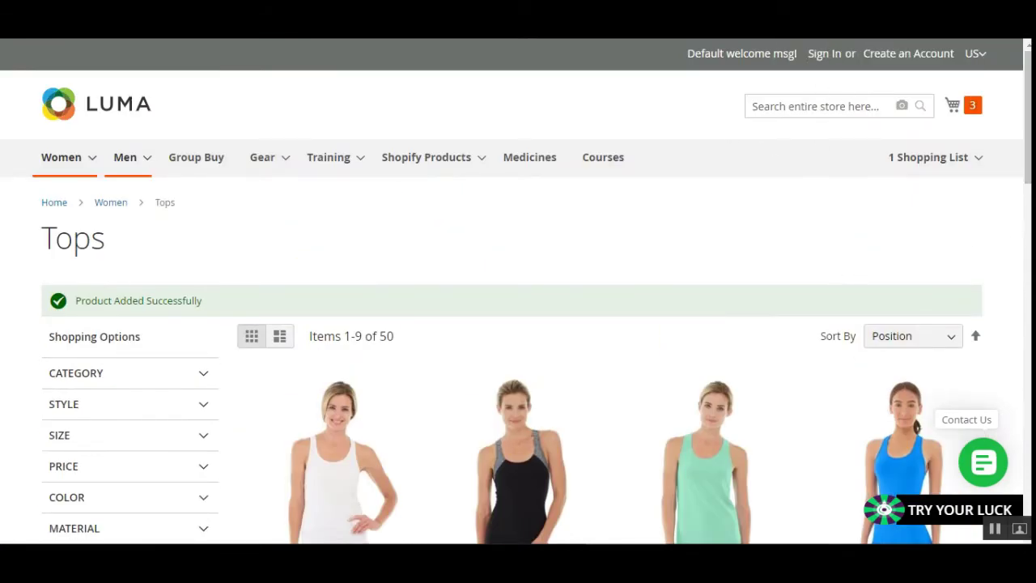
click(830, 54)
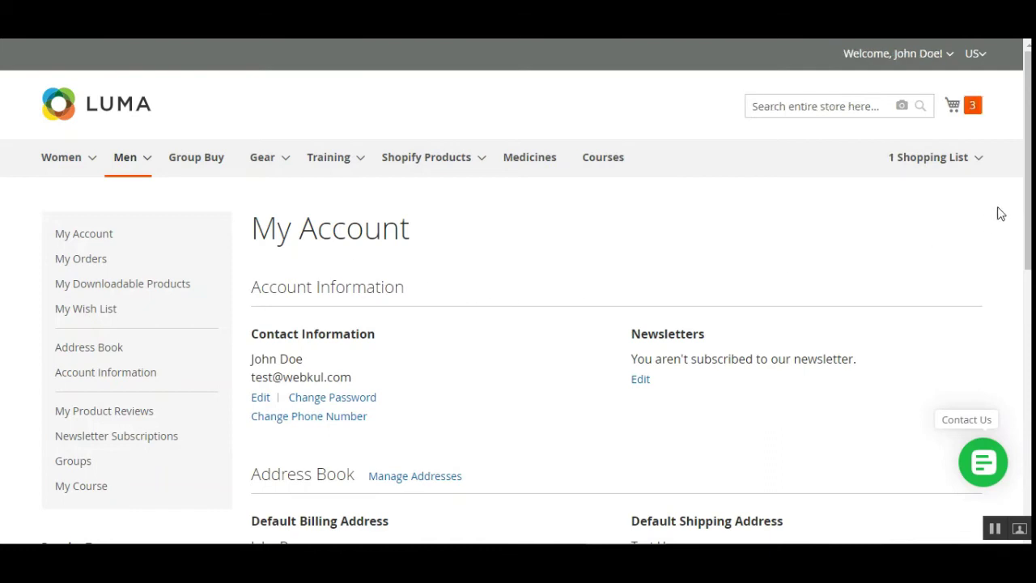
click(973, 107)
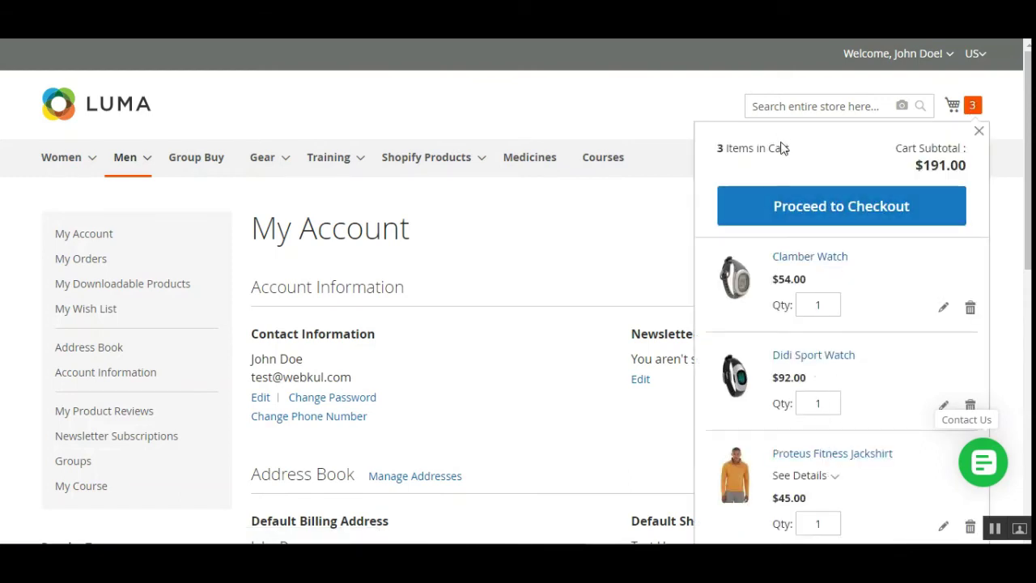
click(695, 102)
Merge the guest shopping list into the customer's shopping lists.
click(978, 162)
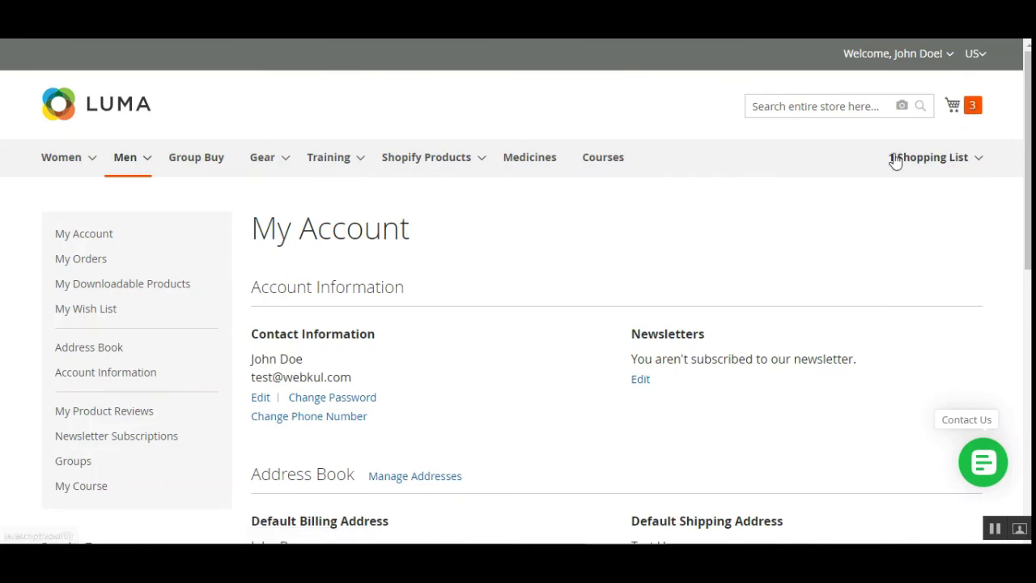
mouse_move(979, 162)
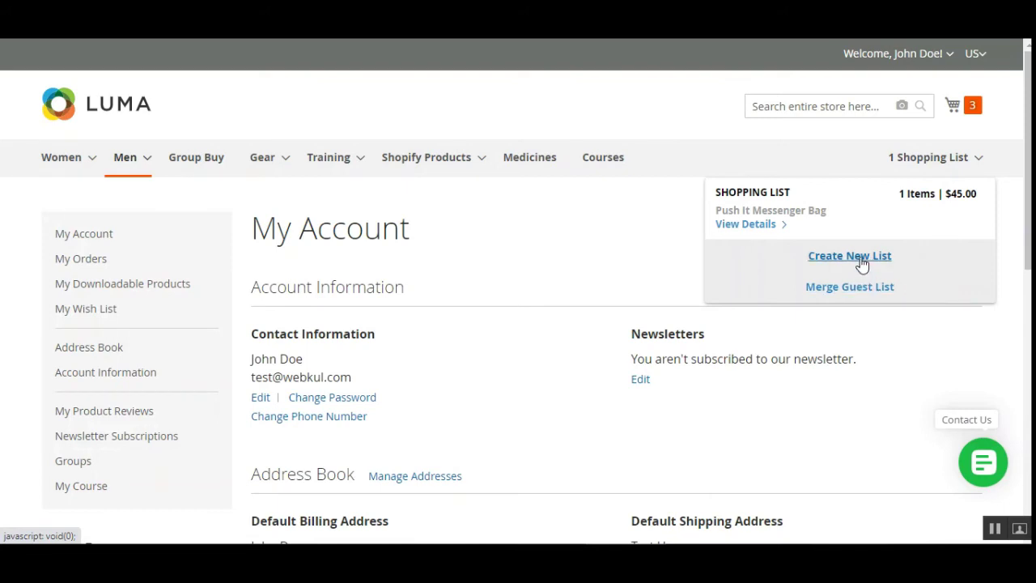
right_click(861, 257)
click(881, 269)
click(859, 290)
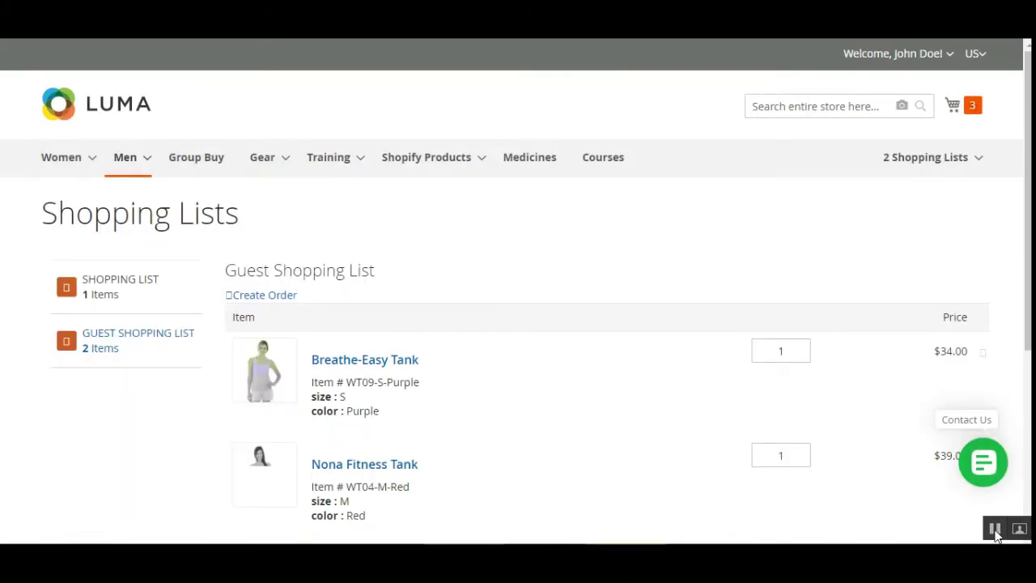
Review the merged Guest Shopping List's items and total, plus the summary of the customer's shopping lists.
scroll(284, 208, down, 2)
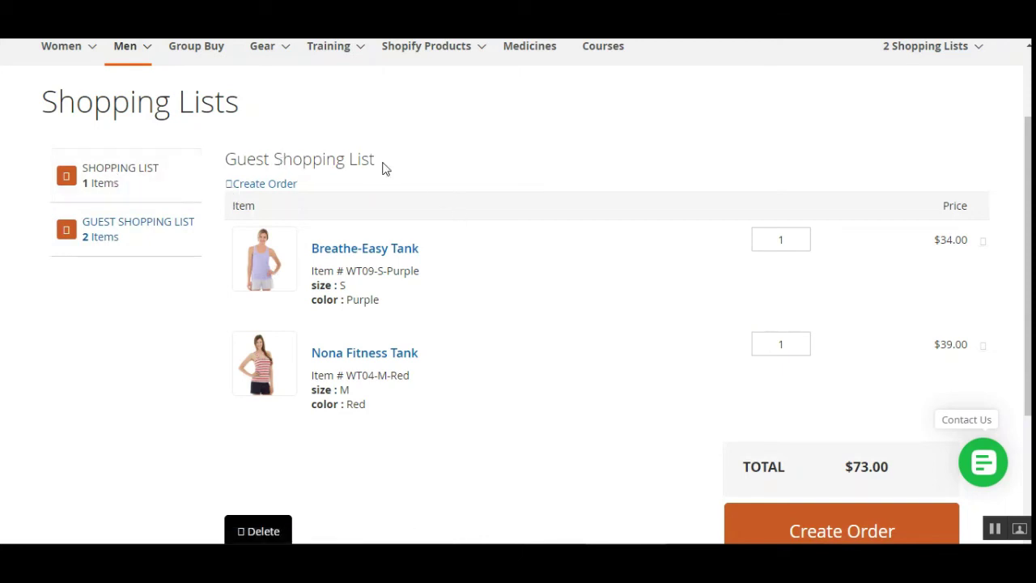
scroll(715, 300, down, 3)
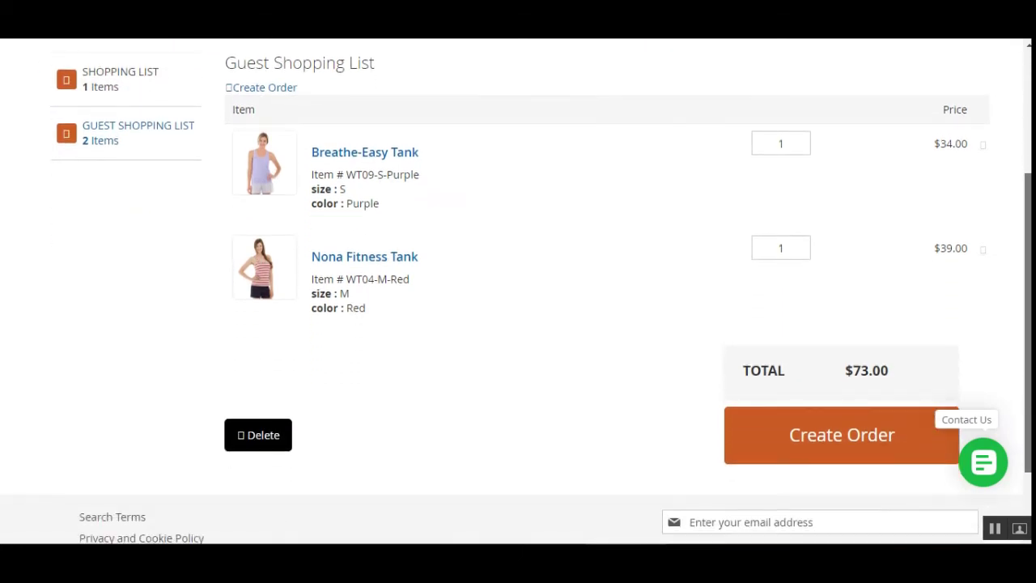
scroll(892, 364, up, 3)
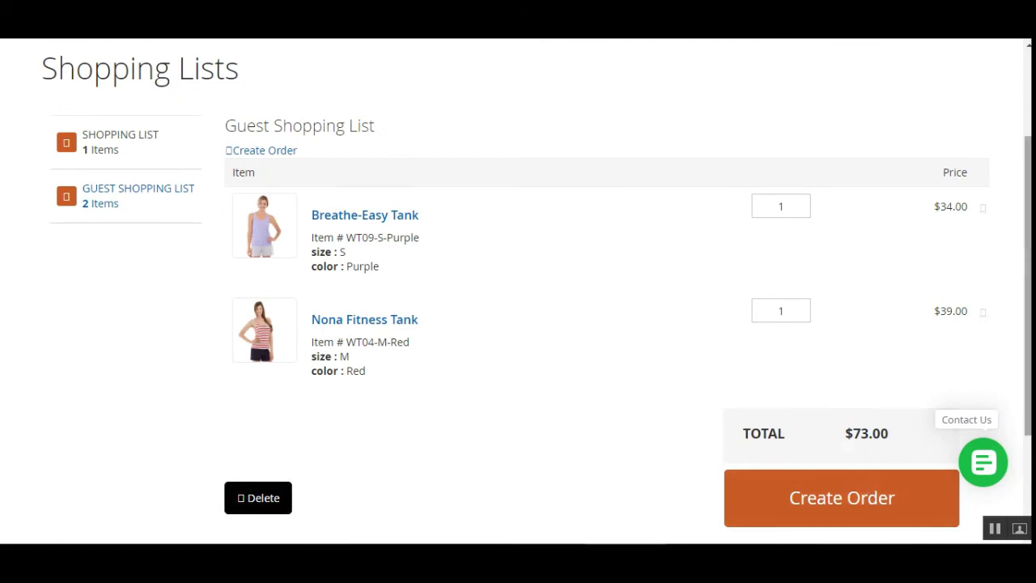
drag(1028, 255, 1029, 169)
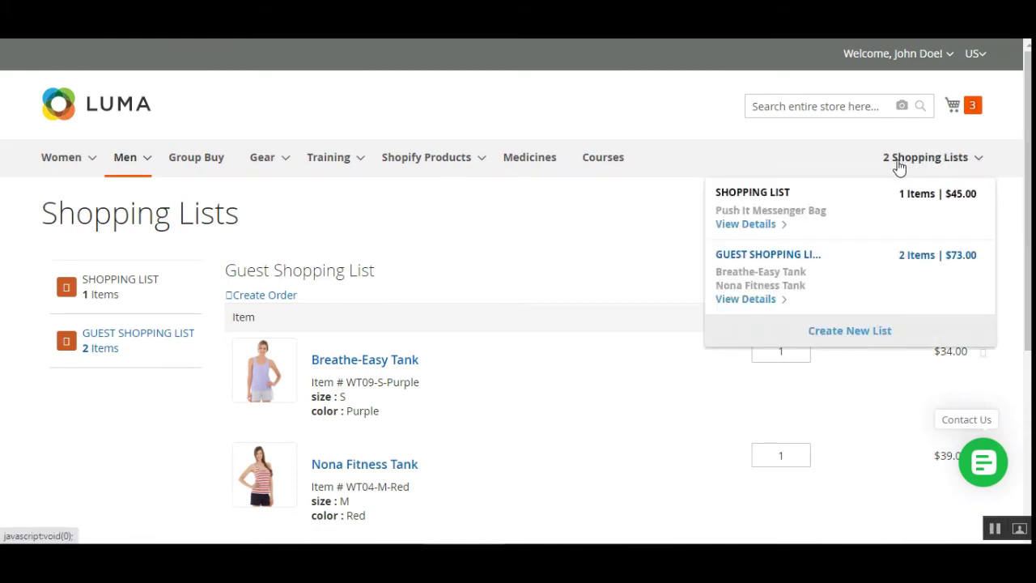
click(977, 161)
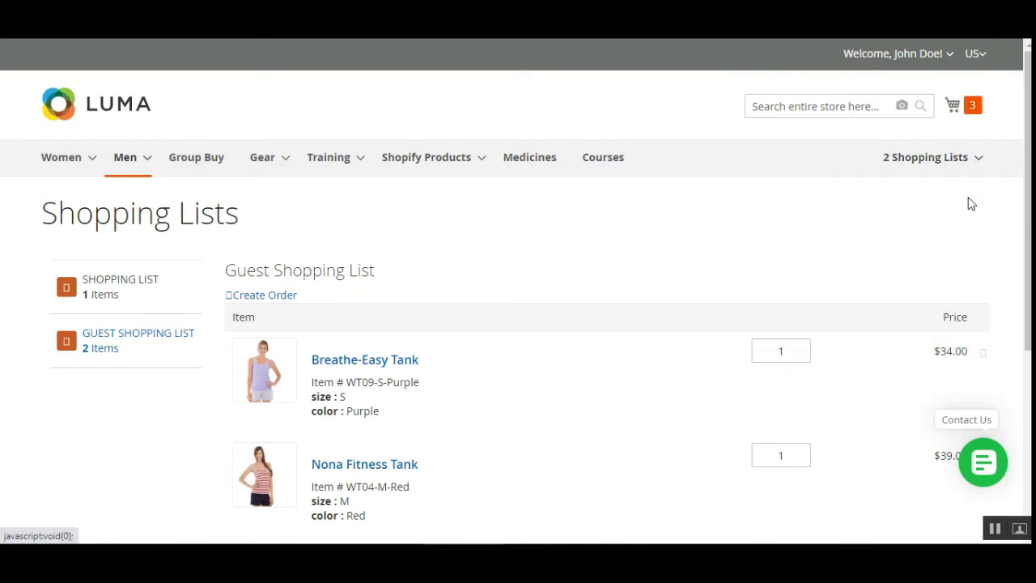
click(955, 156)
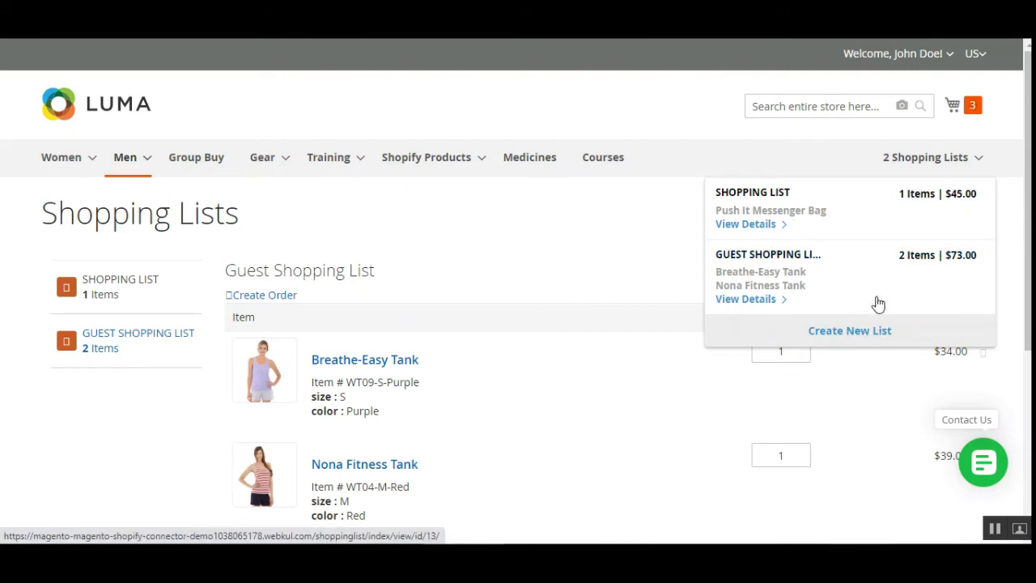
Open the details of the customer's default Shopping List in a new browser tab.
right_click(757, 232)
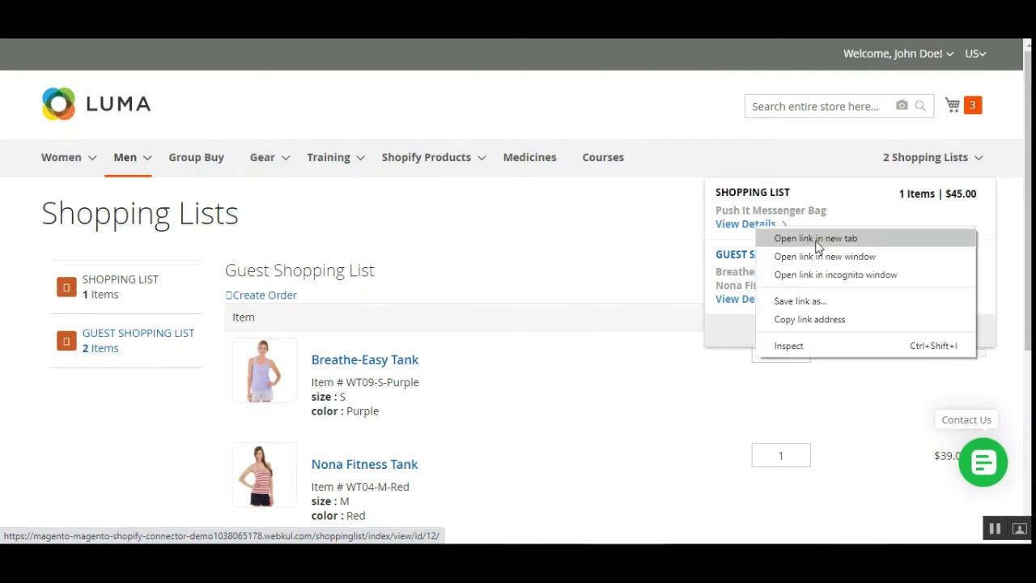
click(812, 236)
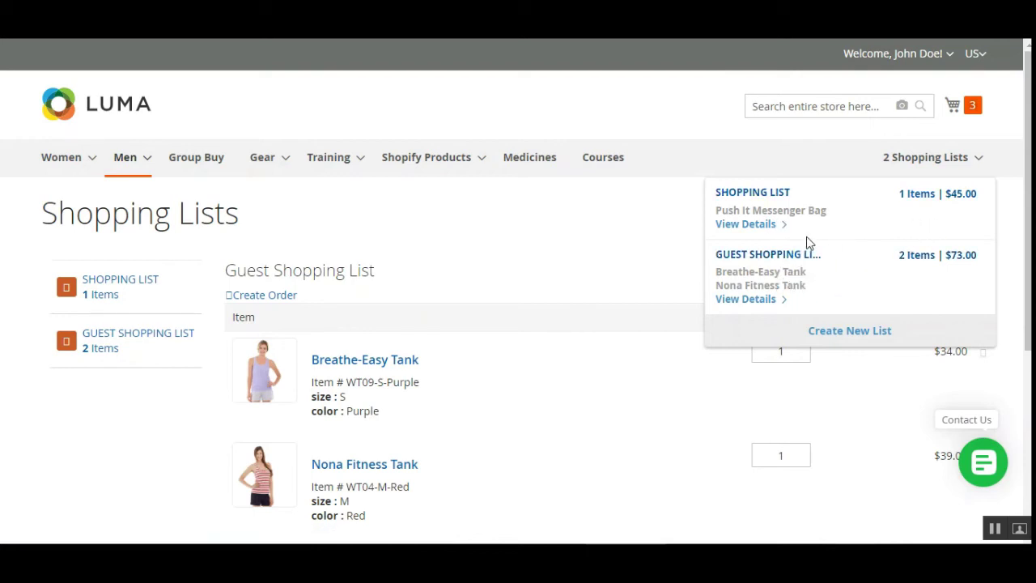
right_click(851, 338)
key(Escape)
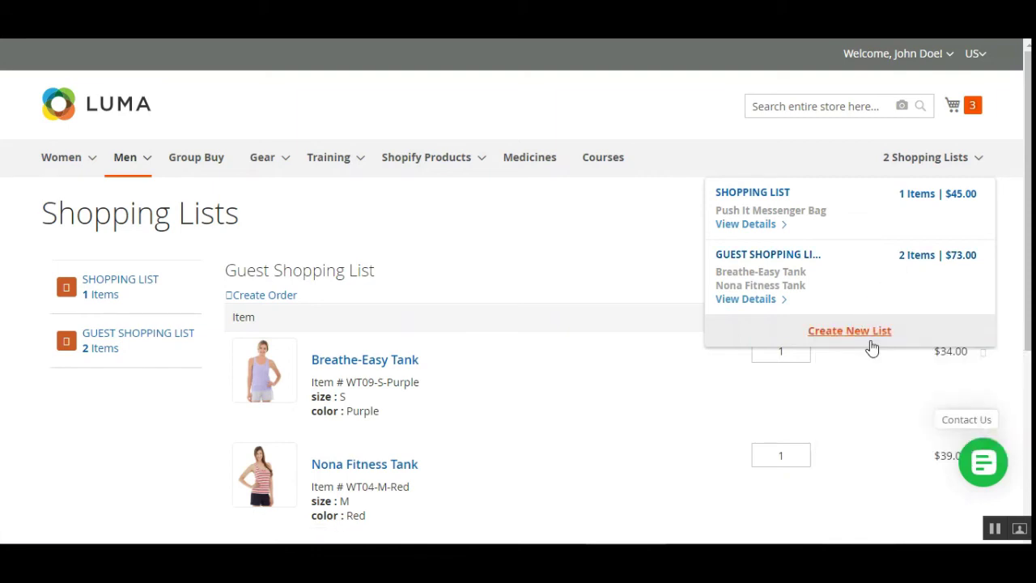
Read the user guide section on creating a new shopping list and naming it in the dialog.
mouse_move(978, 157)
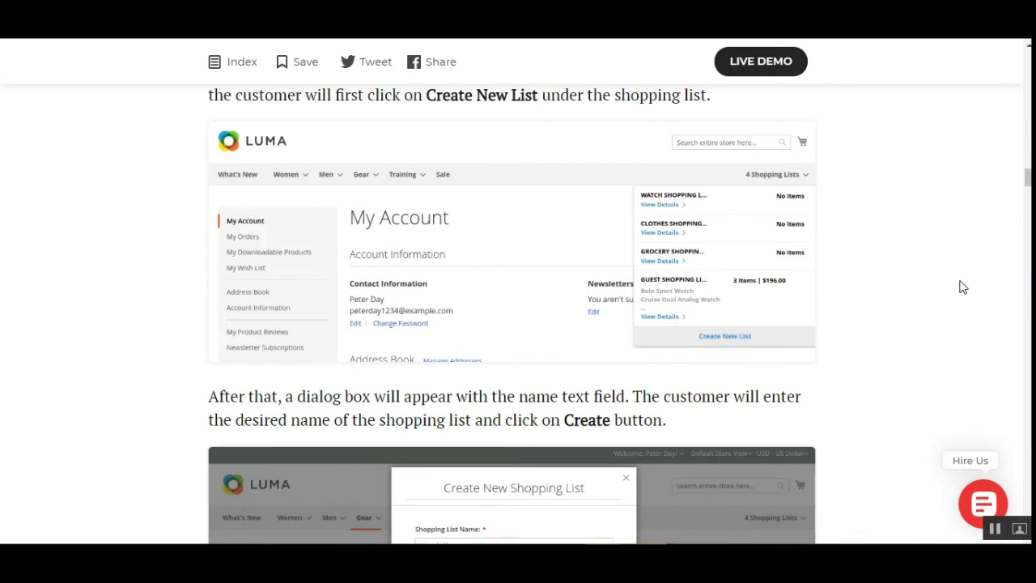
scroll(841, 309, down, 4)
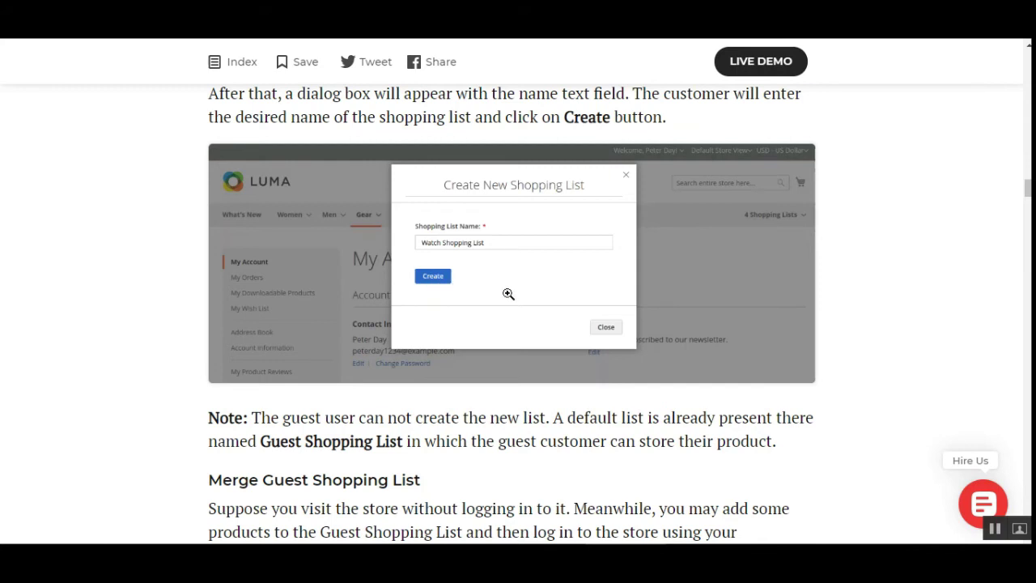
drag(1027, 193, 1027, 192)
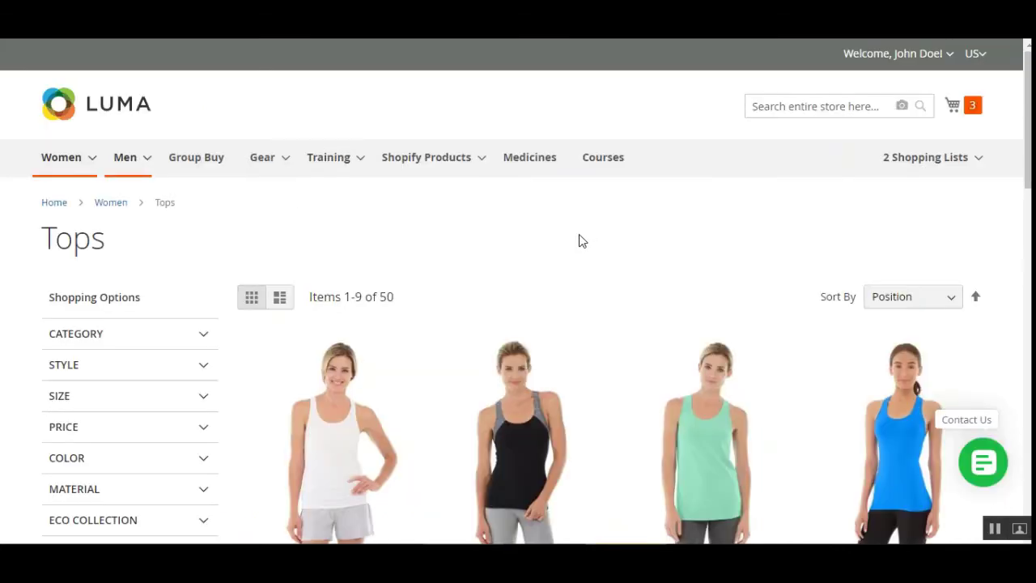
Create a new shopping list named Shopping List 34 from the Breathe-Easy Tank's list options, and open the customer's shopping lists summary.
scroll(770, 198, down, 1)
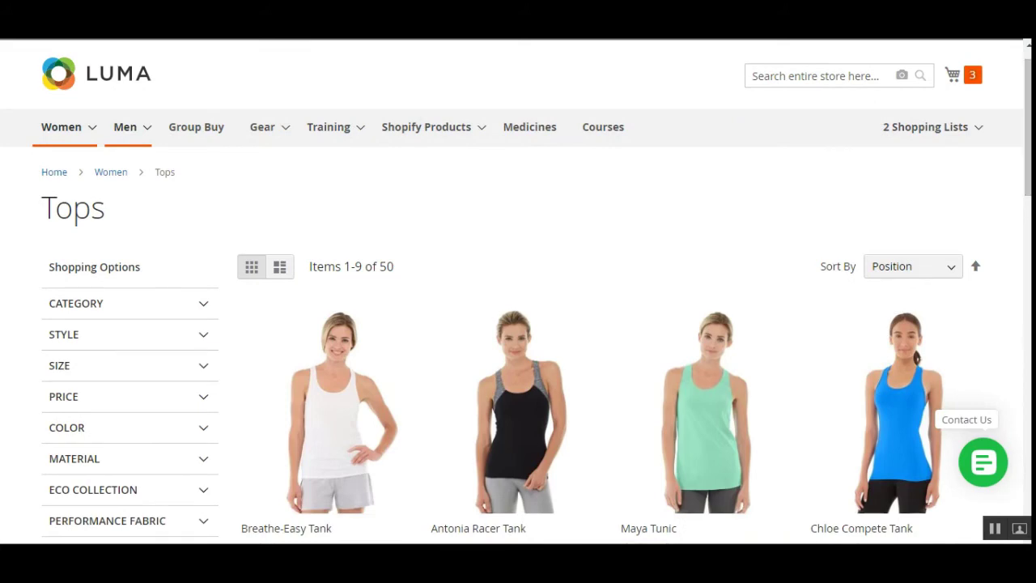
scroll(376, 214, down, 3)
scroll(377, 215, up, 1)
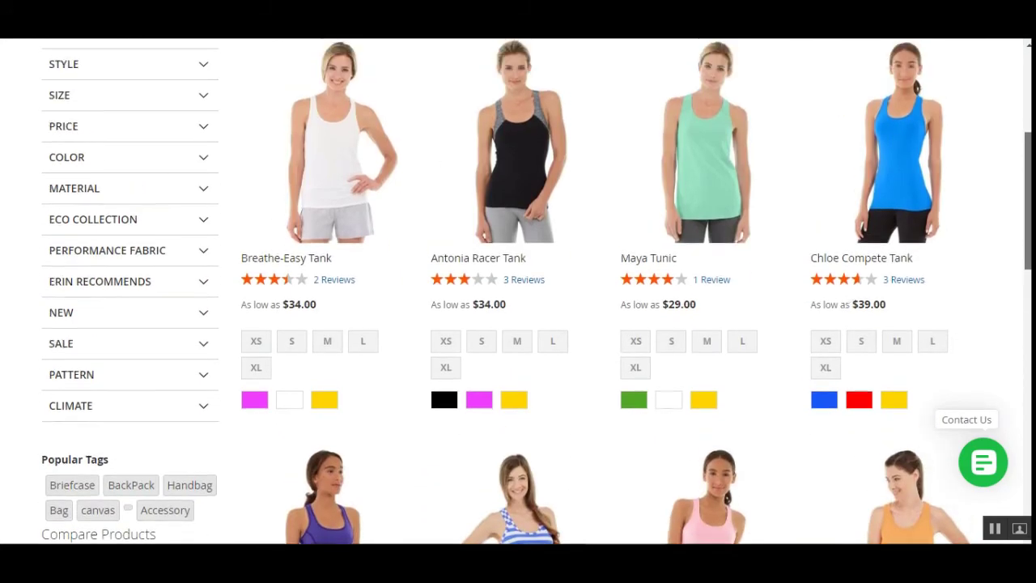
scroll(343, 233, down, 3)
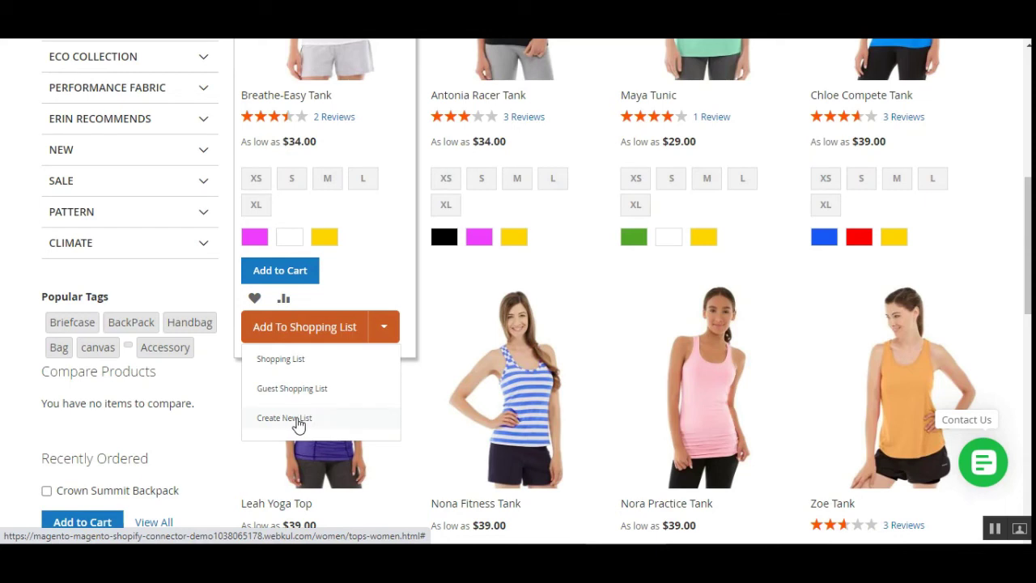
click(296, 421)
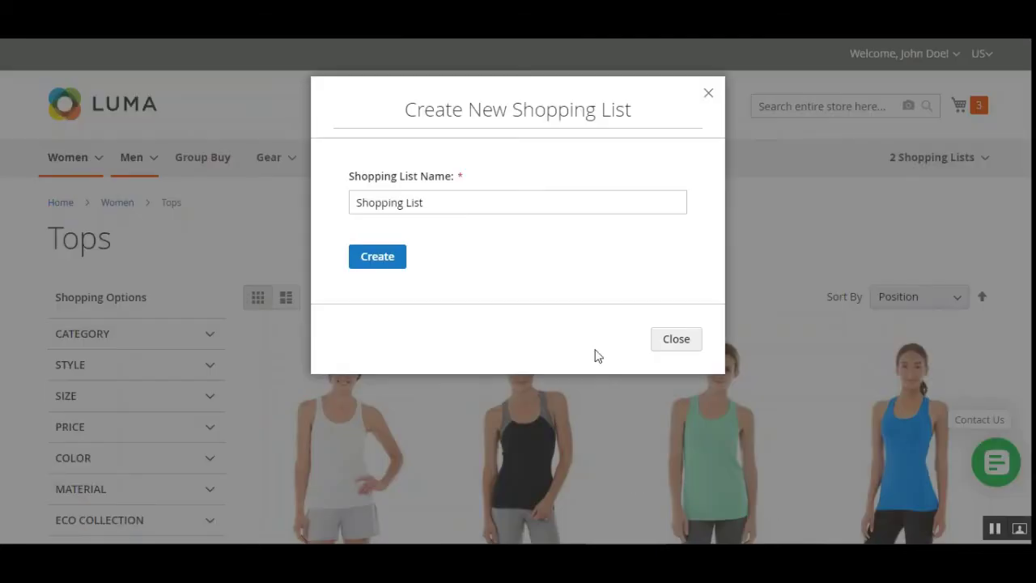
click(485, 202)
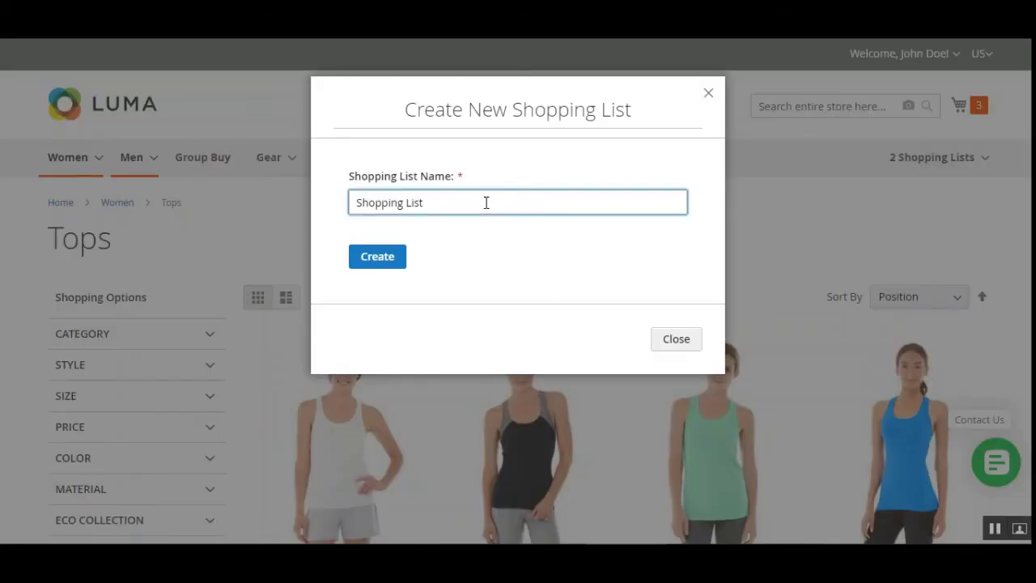
click(394, 265)
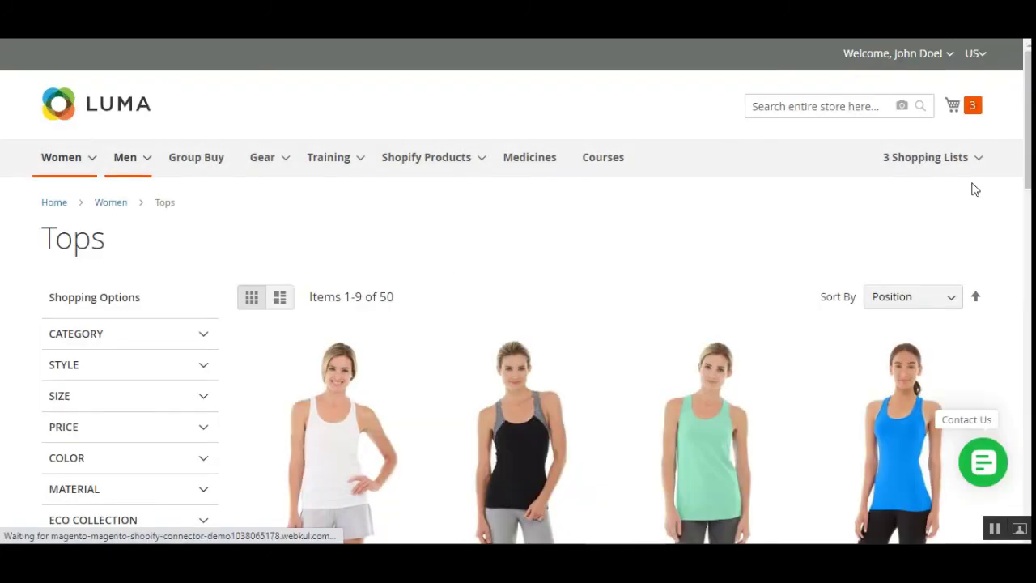
click(979, 159)
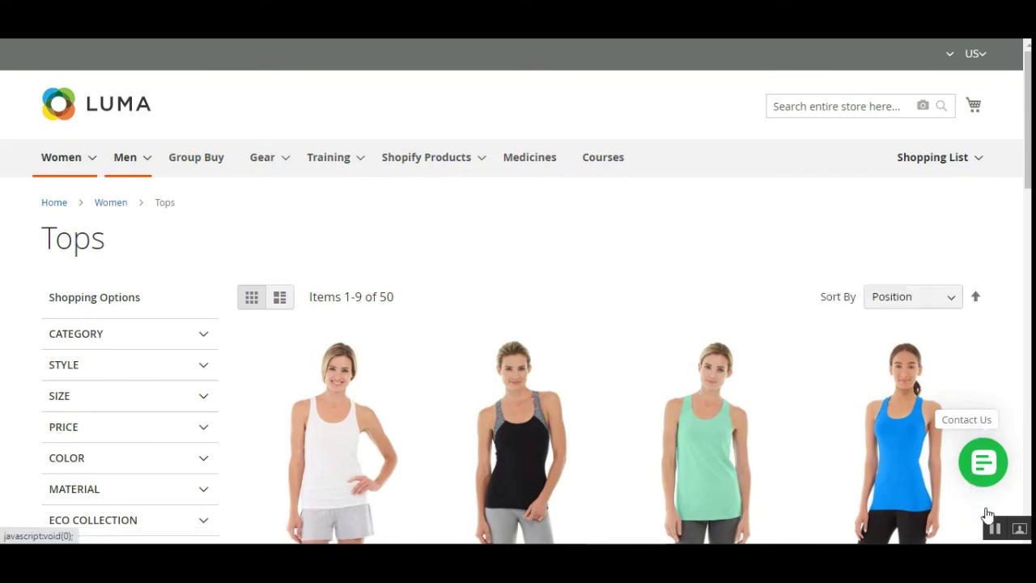
click(980, 165)
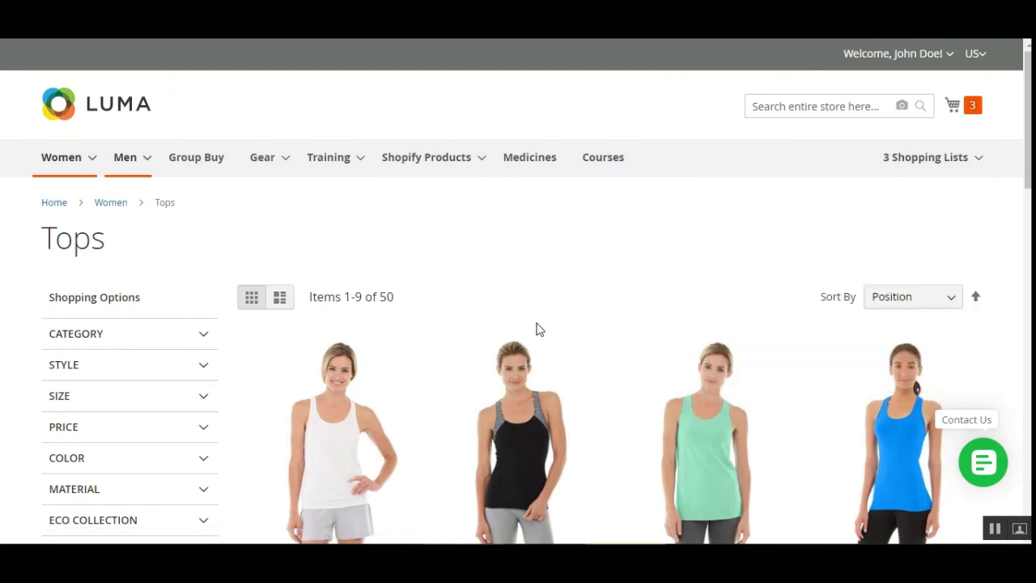
Try to add the Antonia Racer Tank to Shopping List 34 from the Tops listing.
drag(1029, 127, 1029, 242)
mouse_move(458, 241)
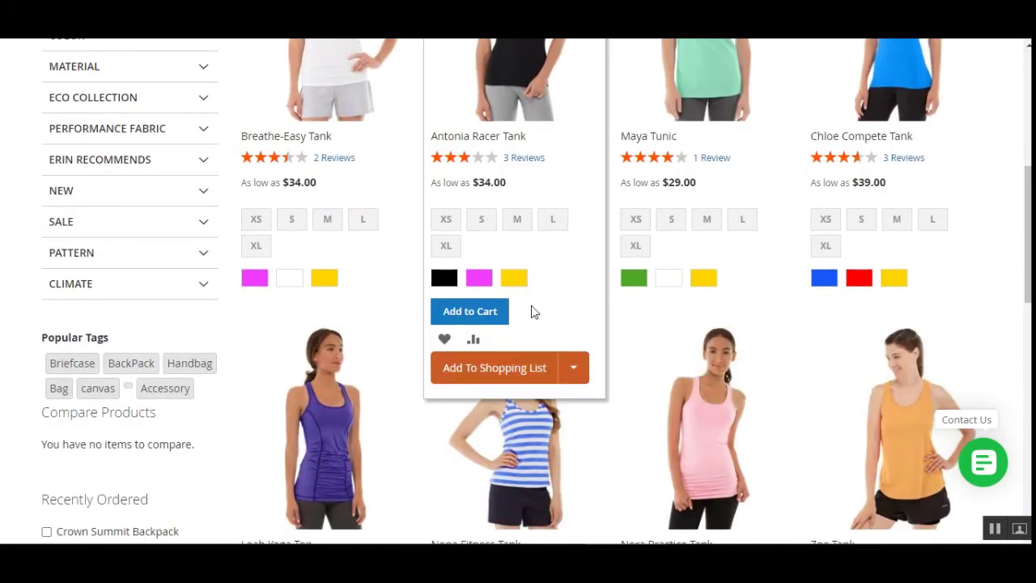
click(572, 370)
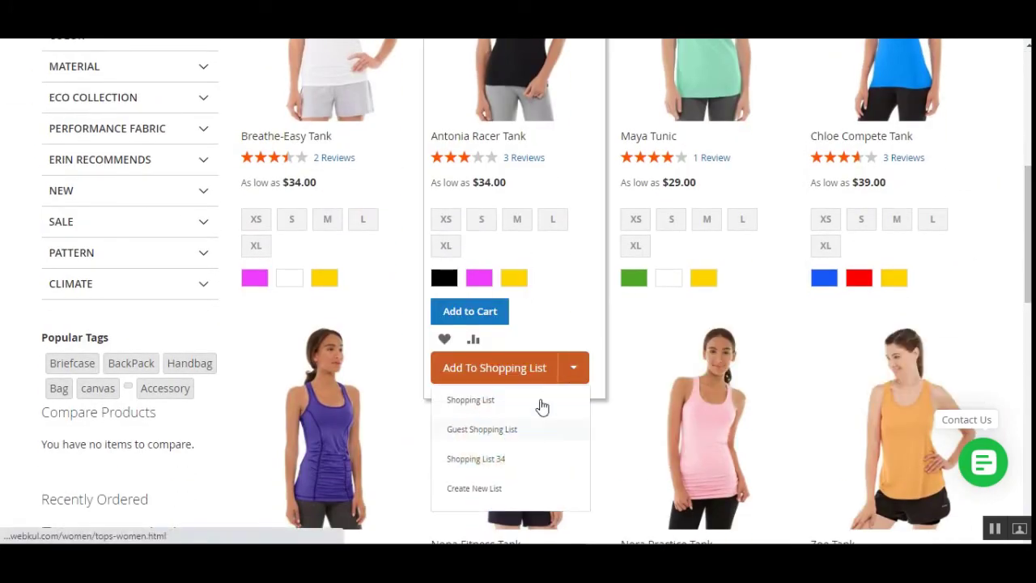
click(501, 464)
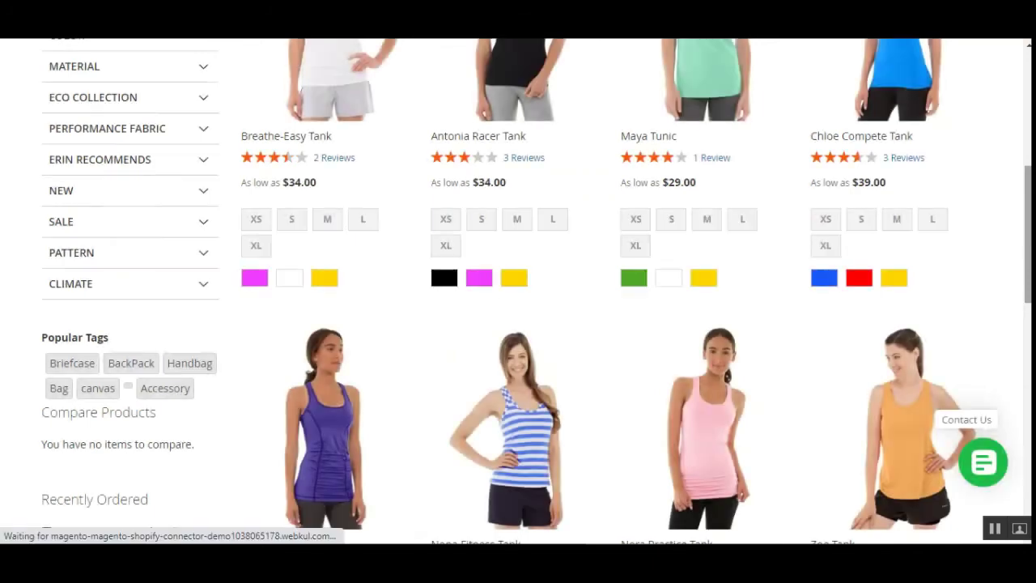
Create another shopping list named Shopping List67 and open the customer's shopping lists summary.
scroll(1028, 93, up, 2)
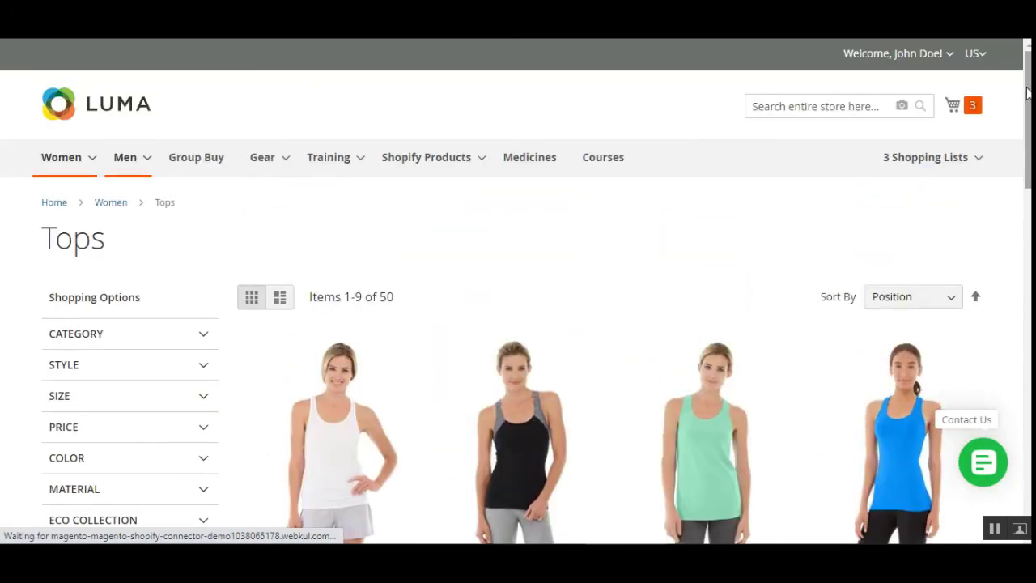
click(974, 160)
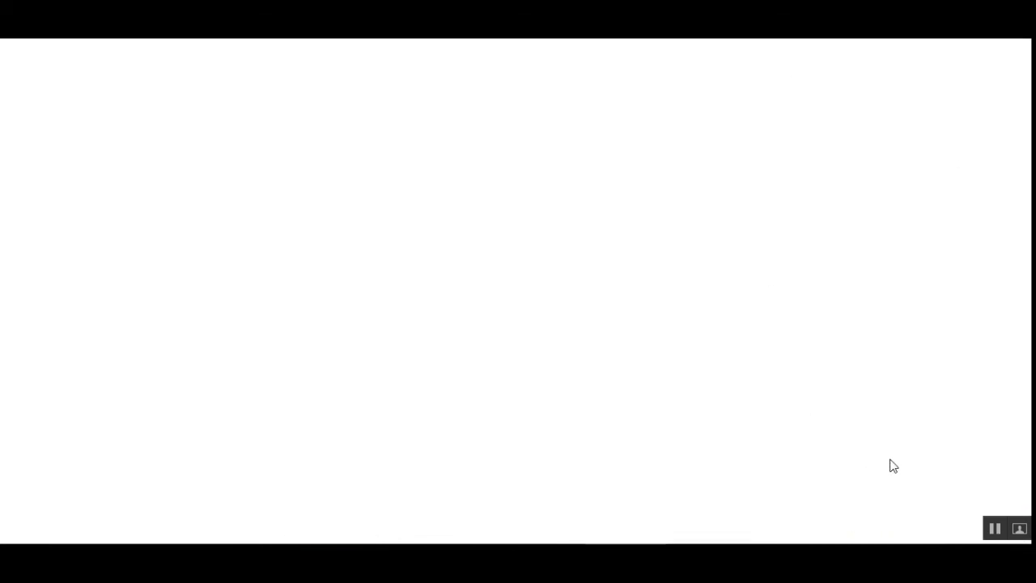
mouse_move(951, 177)
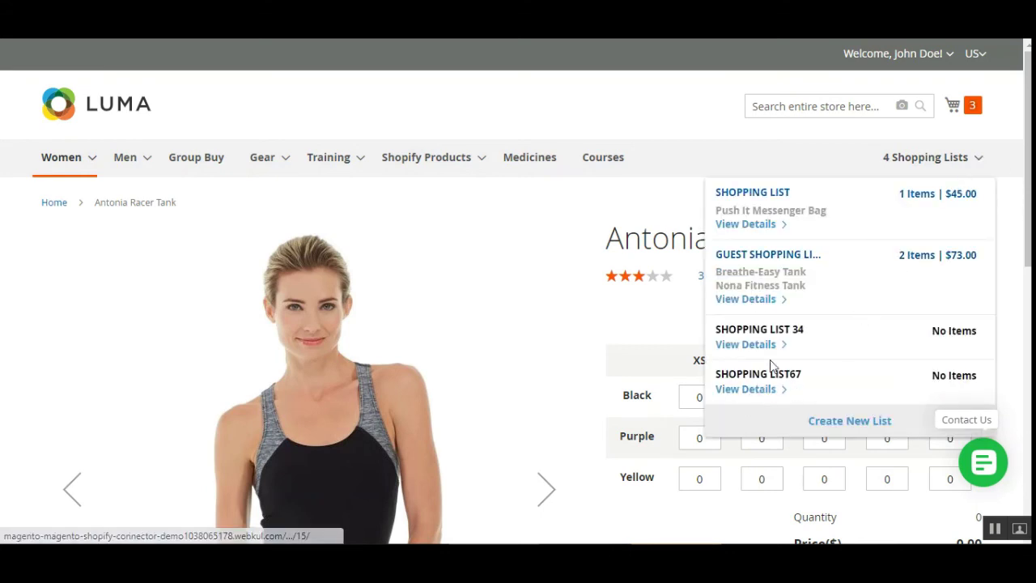
Examine the shopping list choices and the new-list option on the Antonia Racer Tank product page and in the shopping lists summary.
scroll(417, 322, down, 5)
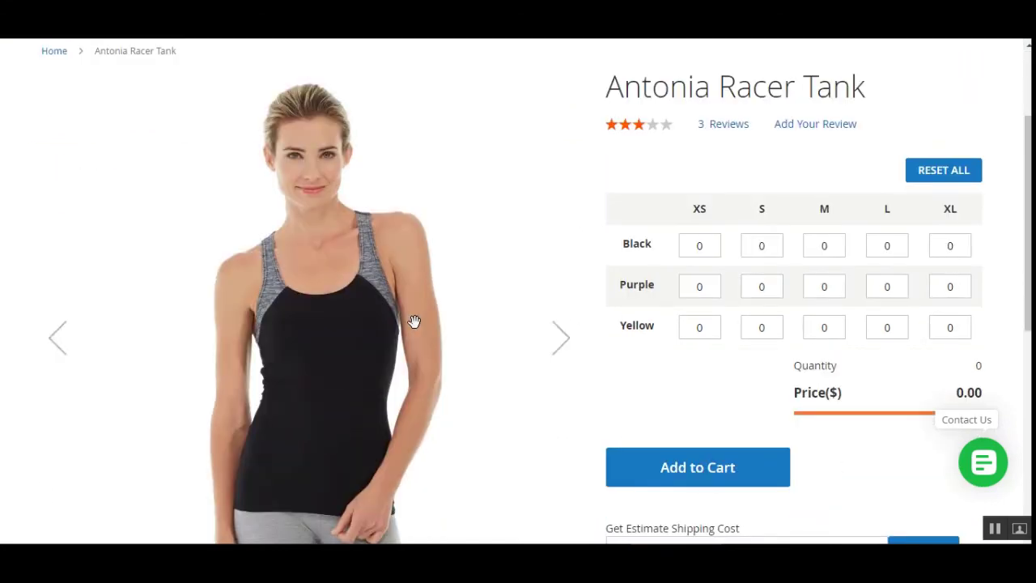
click(972, 322)
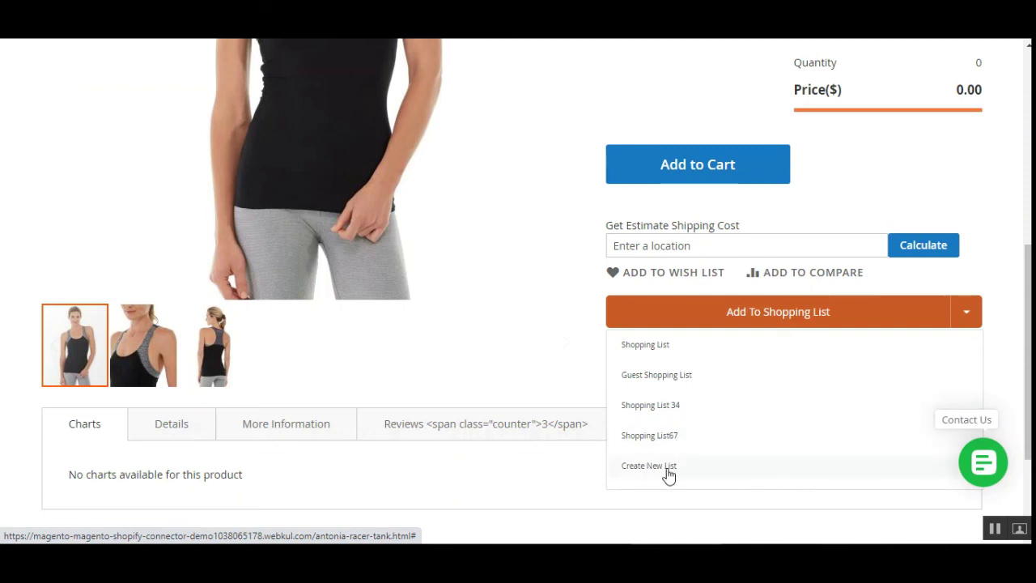
scroll(980, 219, up, 3)
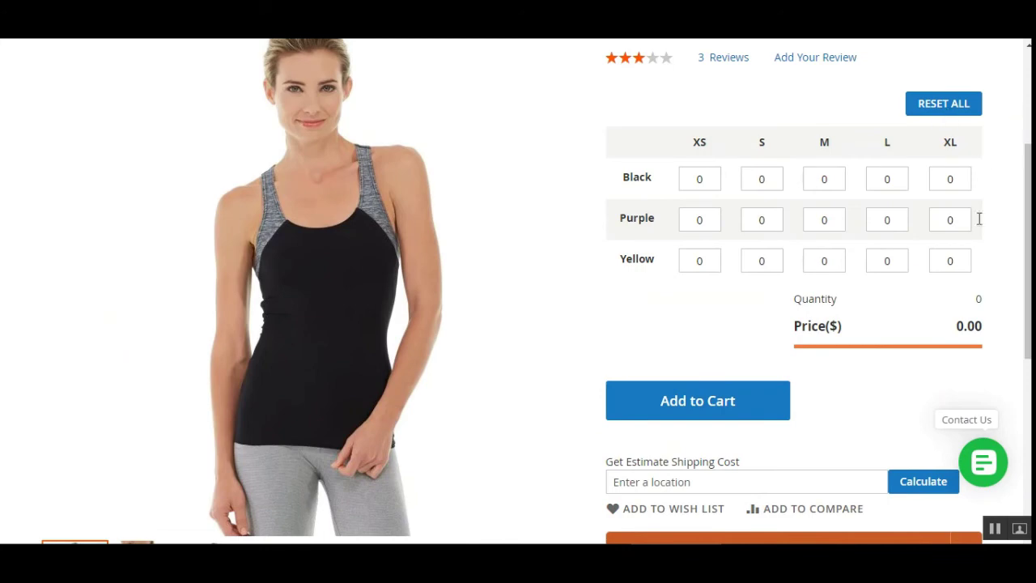
scroll(979, 218, up, 3)
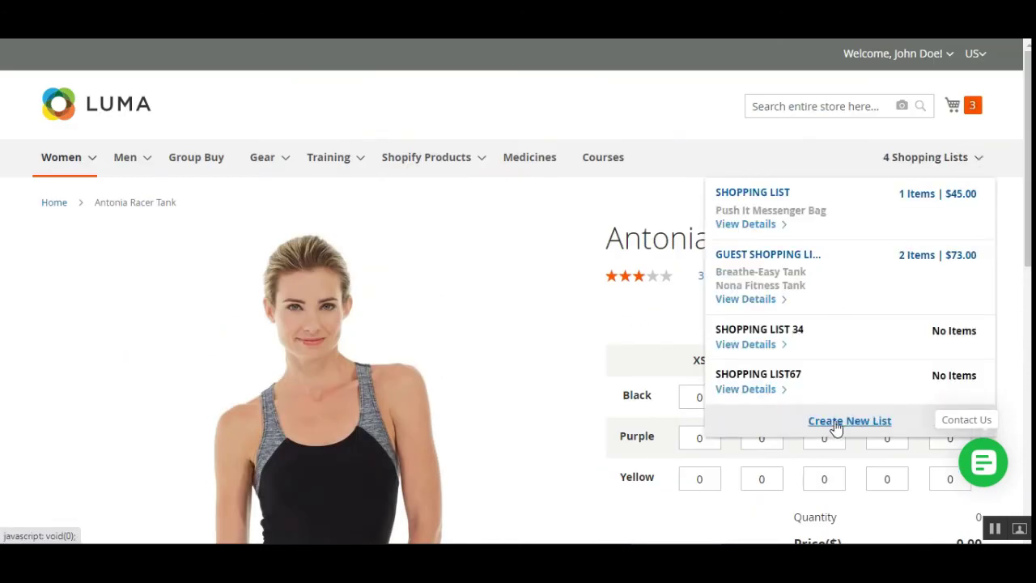
click(559, 363)
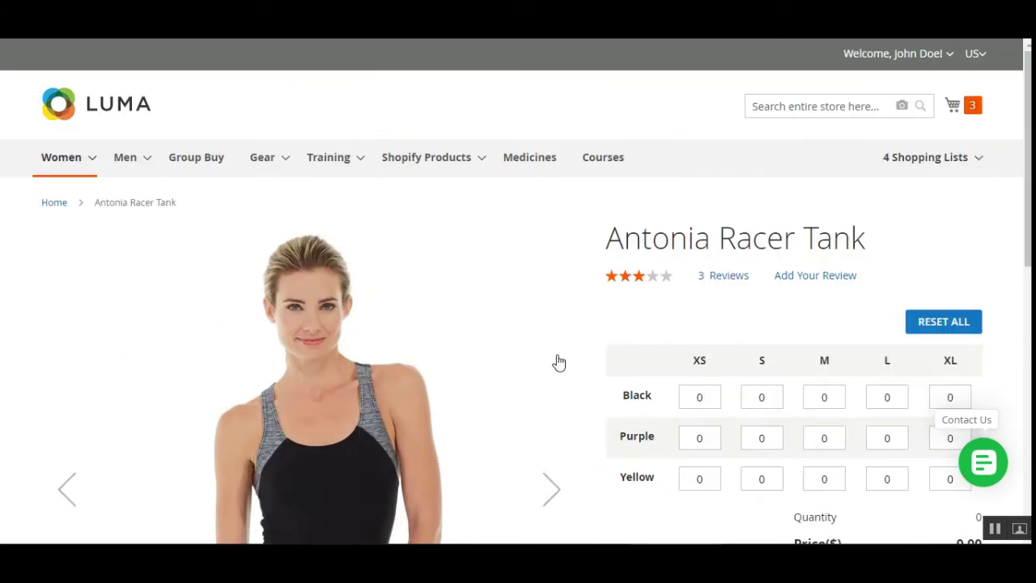
scroll(998, 316, down, 5)
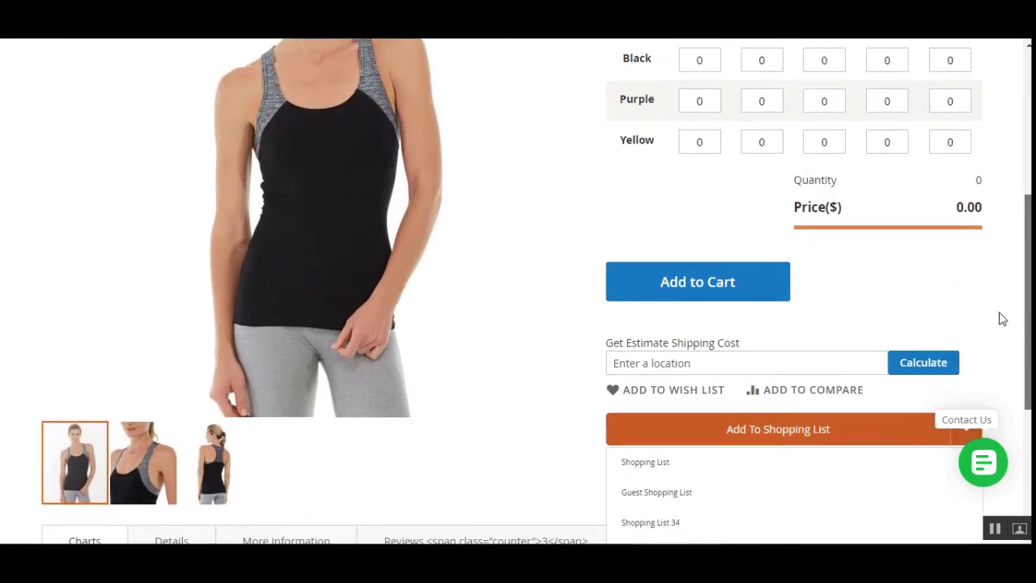
scroll(666, 497, down, 1)
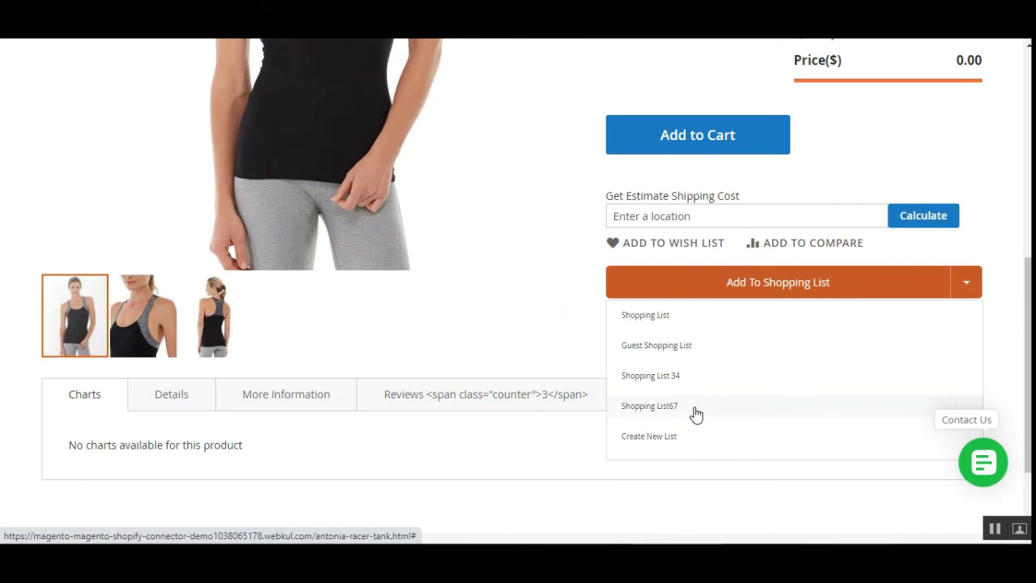
Review the mini cart's items and checkout option, and close the mini cart.
scroll(1028, 356, up, 6)
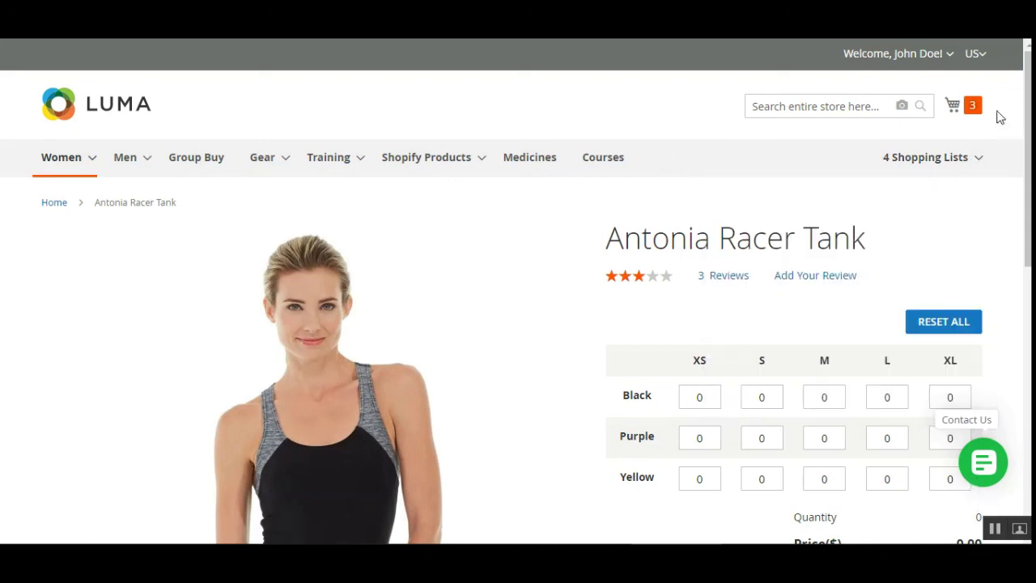
click(967, 105)
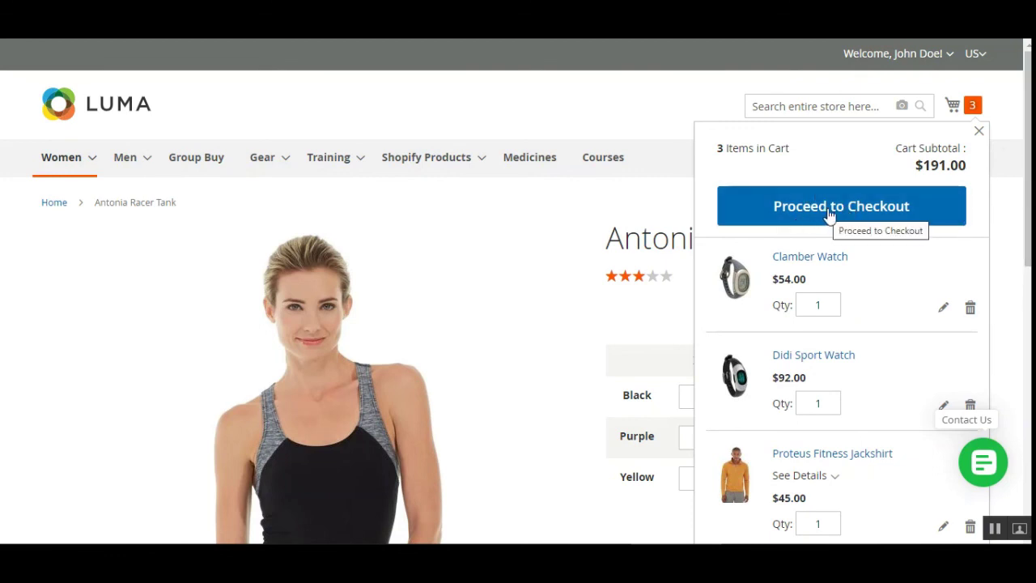
click(978, 132)
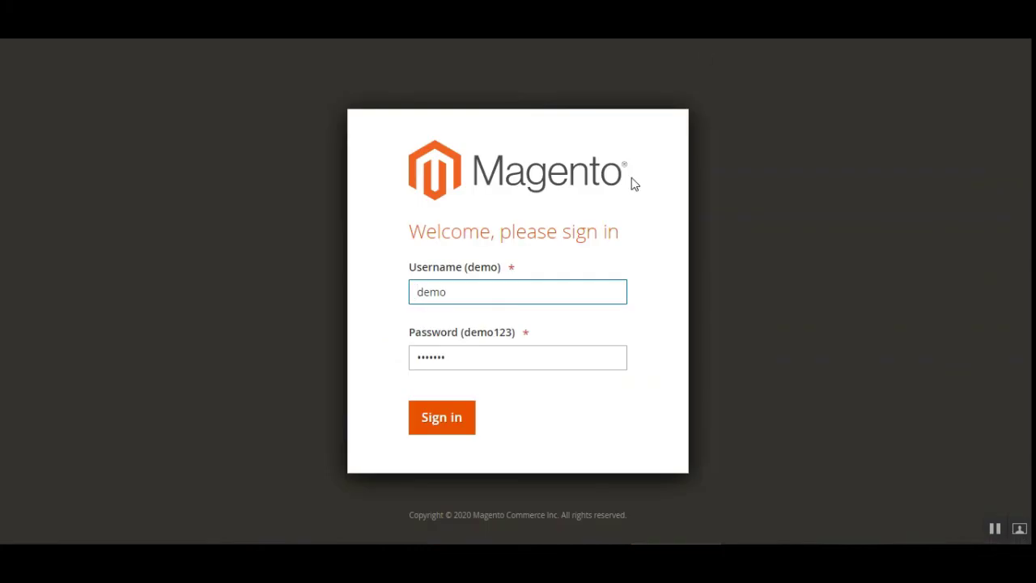
Sign in to the Magento admin panel with the prefilled demo credentials.
click(463, 421)
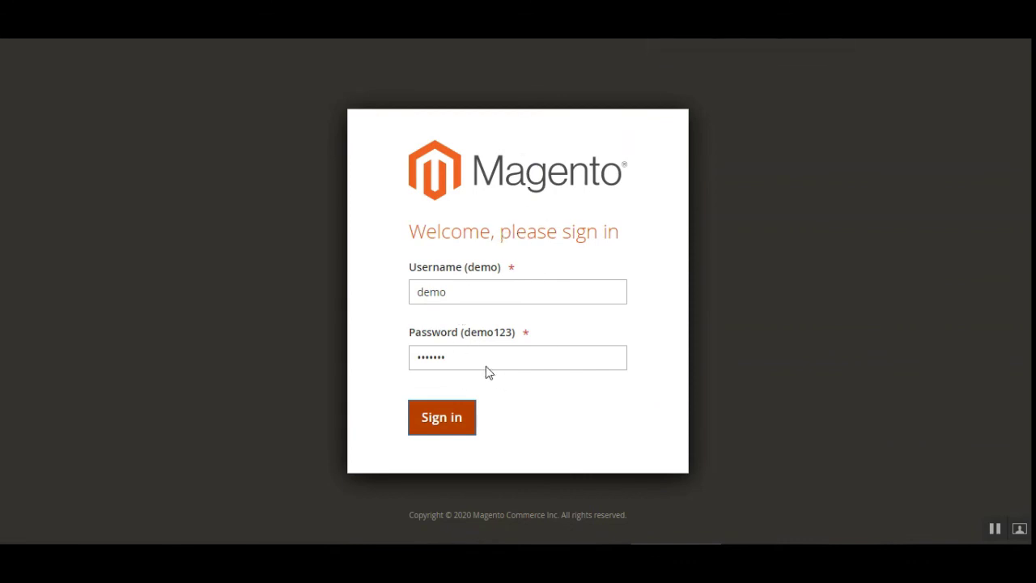
click(460, 400)
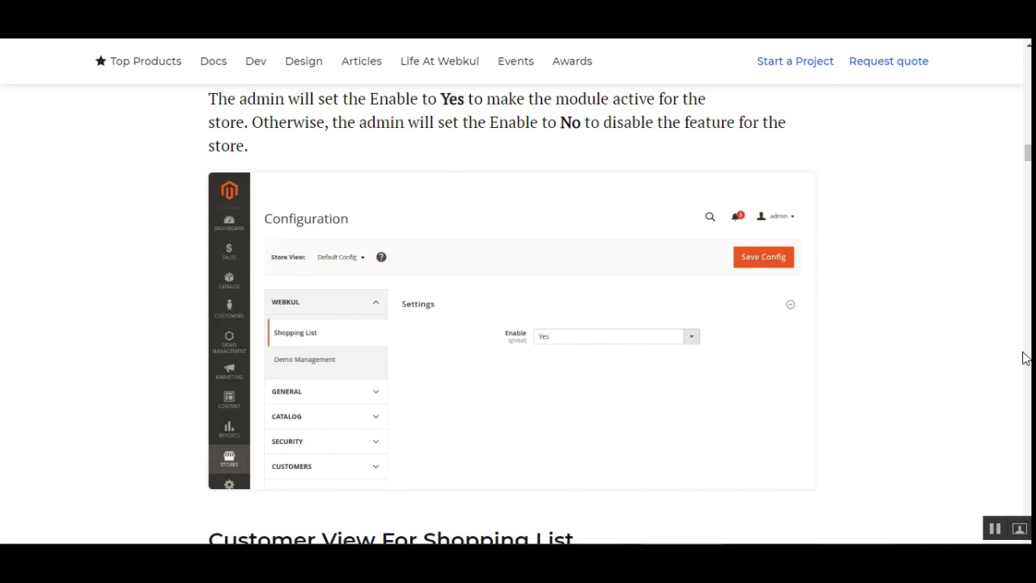
Return to the beginning of the Shopping List for Magento 2 user guide.
drag(1026, 162, 1026, 51)
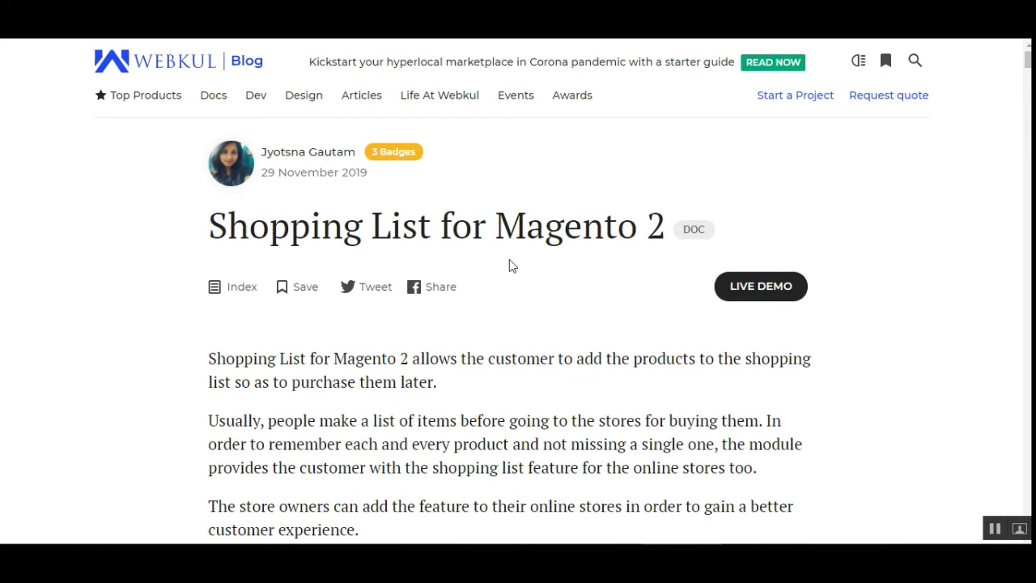